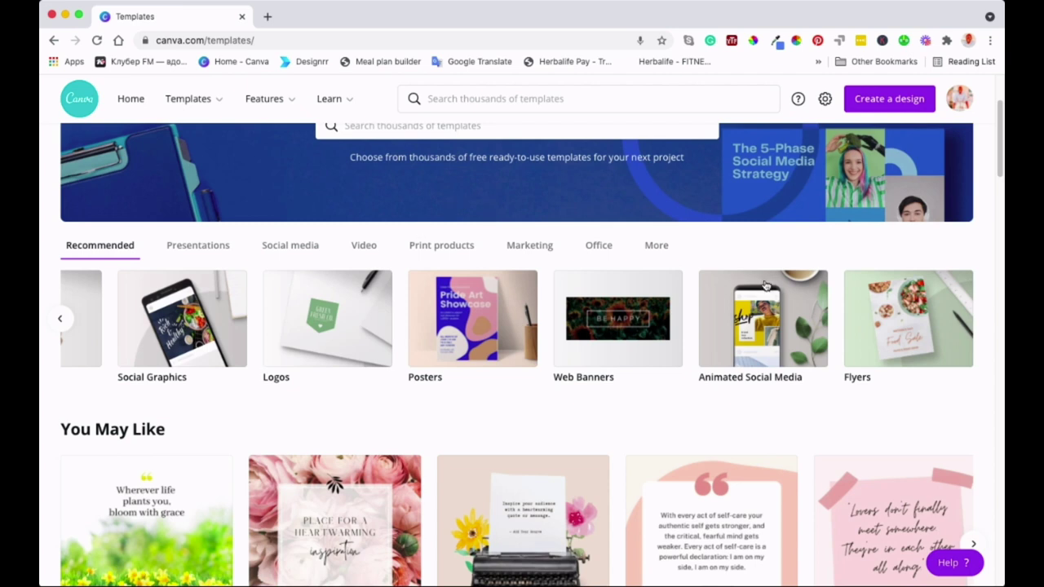
- Scroll the Templates page and slide the Recommended row to reveal Instagram Posts
{"action": "scroll", "coordinate": [509, 177], "scroll_direction": "up", "scroll_amount": 3}
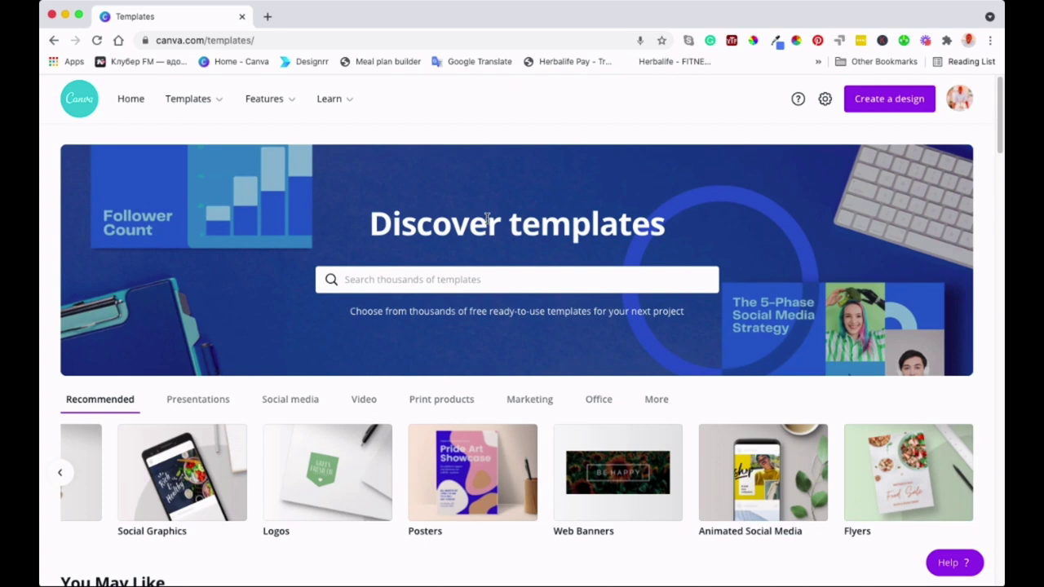
{"action": "scroll", "coordinate": [719, 229], "scroll_direction": "down", "scroll_amount": 2}
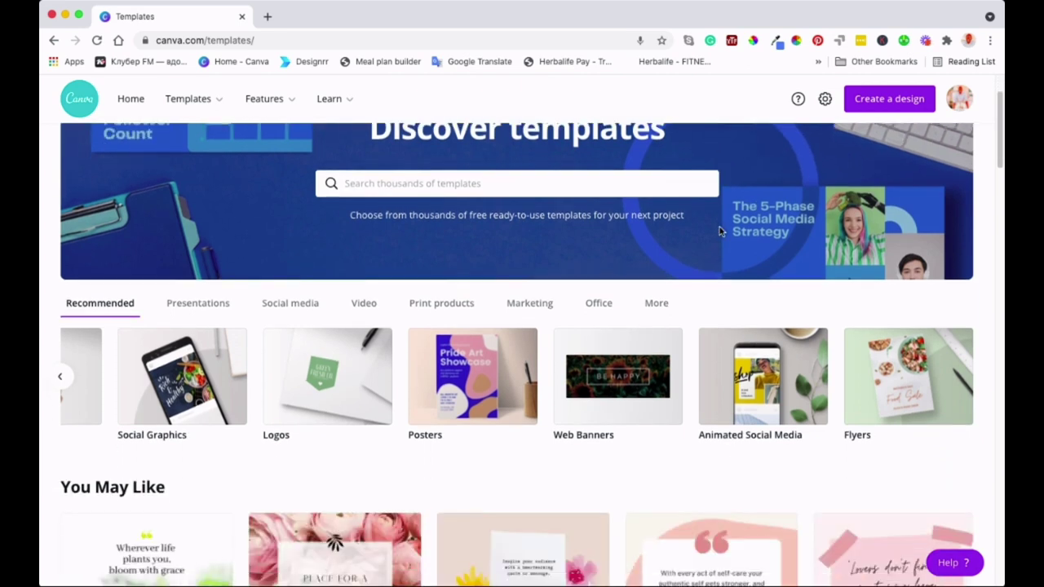
{"action": "scroll", "coordinate": [720, 229], "scroll_direction": "up", "scroll_amount": 2}
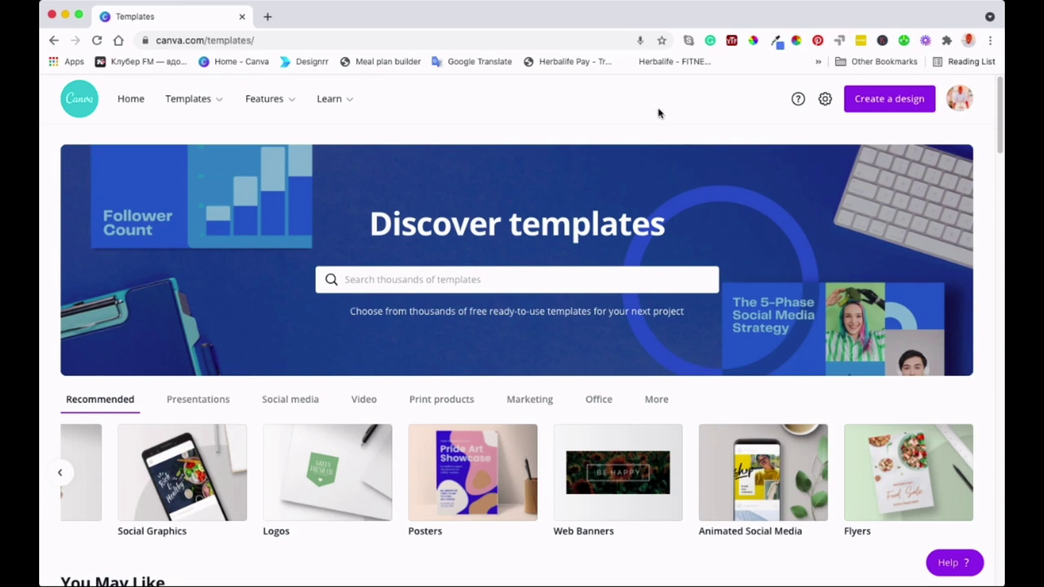
{"action": "scroll", "coordinate": [487, 396], "scroll_direction": "down", "scroll_amount": 2}
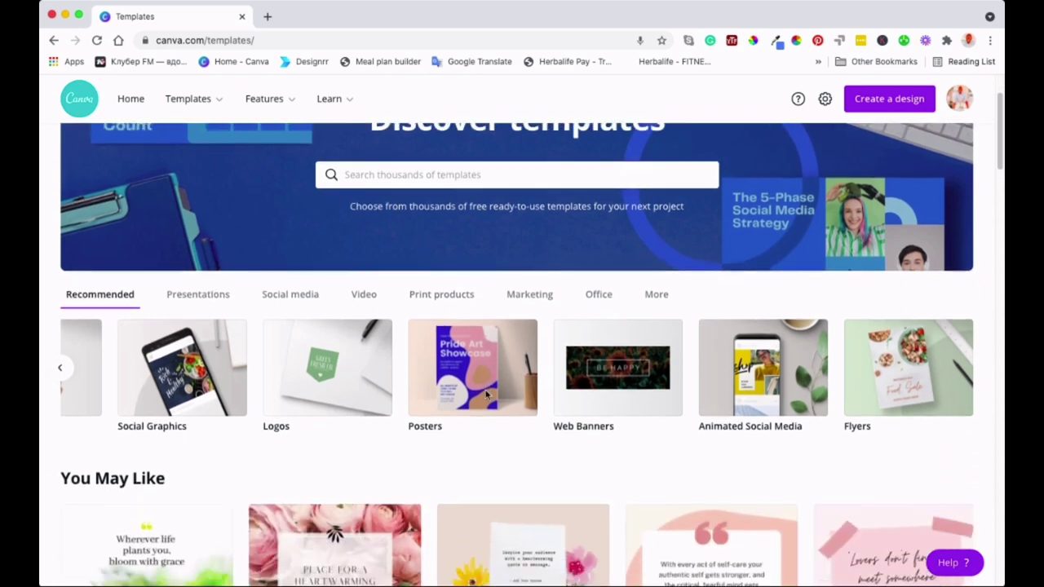
{"action": "scroll", "coordinate": [521, 400], "scroll_direction": "left", "scroll_amount": 6}
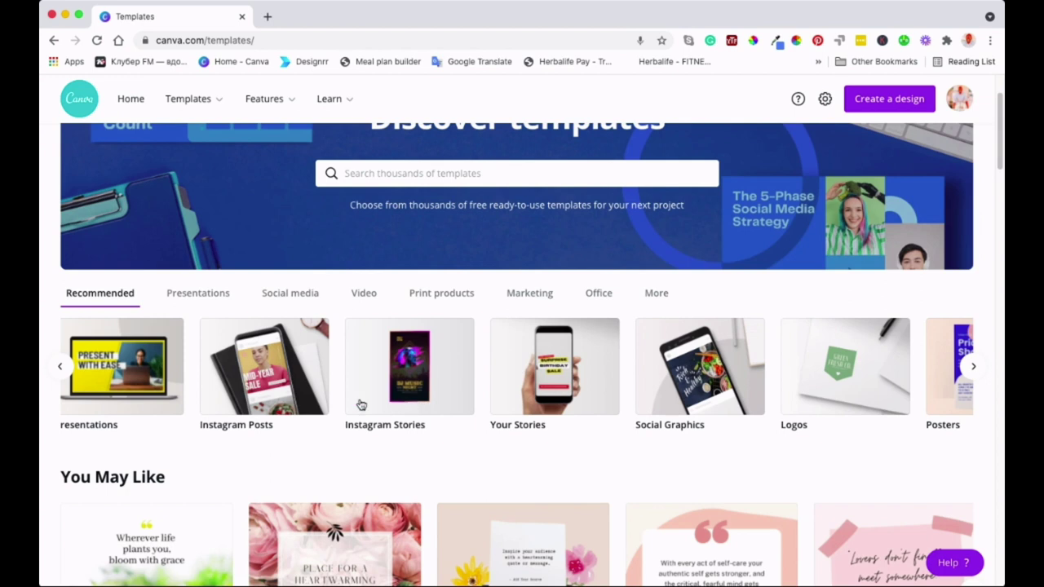
- Start a blank Instagram Post design and browse collections such as Newsroom and Animated Instagram Post
{"action": "left_click", "coordinate": [296, 383]}
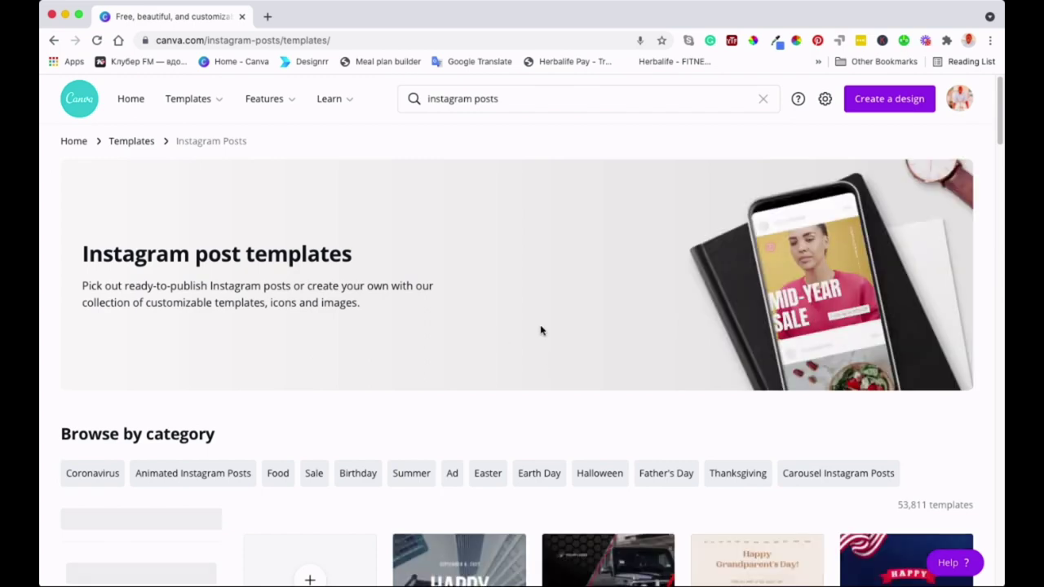
{"action": "scroll", "coordinate": [456, 359], "scroll_direction": "down", "scroll_amount": 5}
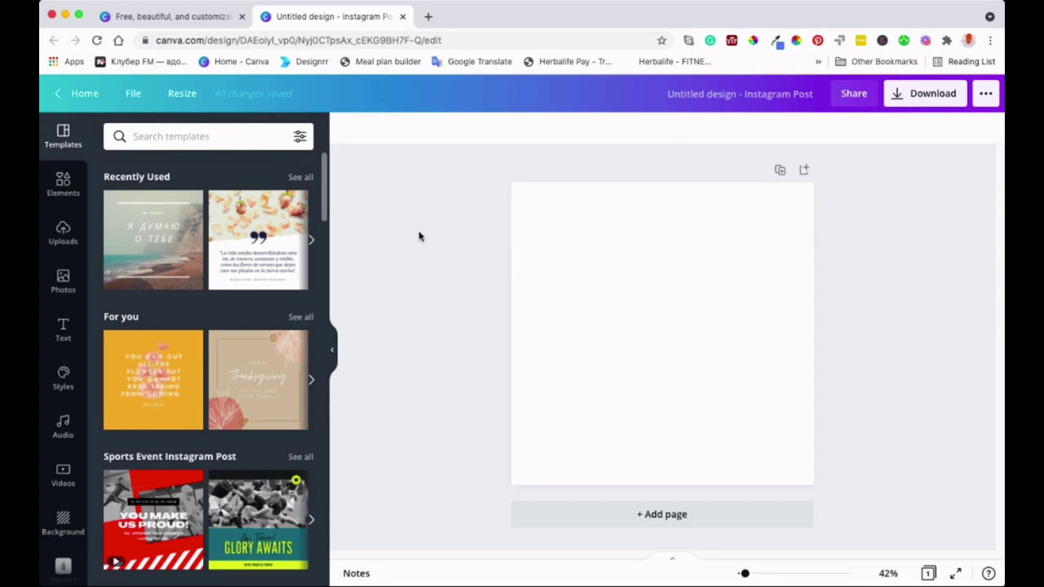
{"action": "scroll", "coordinate": [298, 349], "scroll_direction": "down", "scroll_amount": 5}
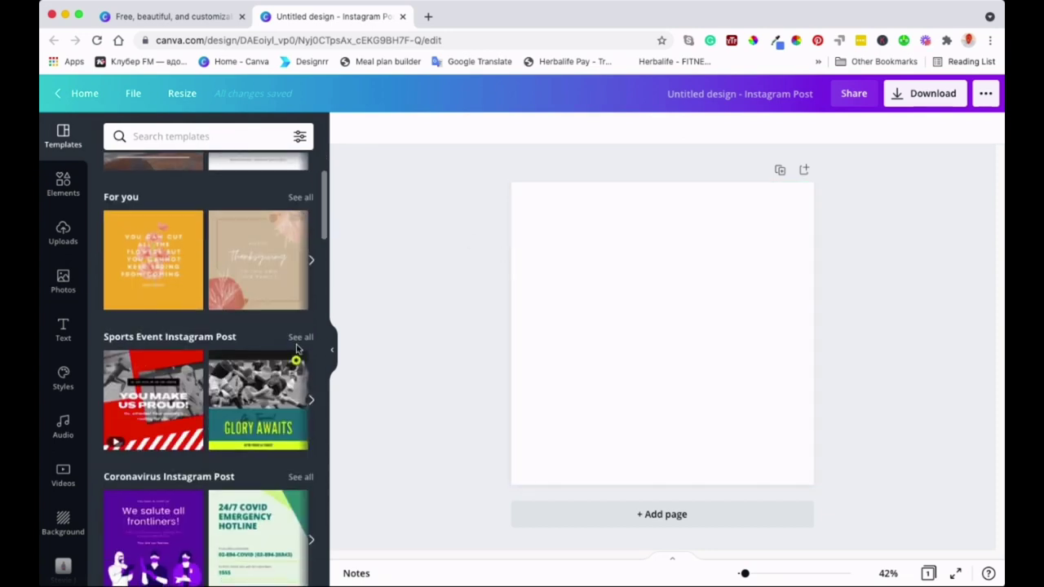
{"action": "scroll", "coordinate": [298, 349], "scroll_direction": "down", "scroll_amount": 3}
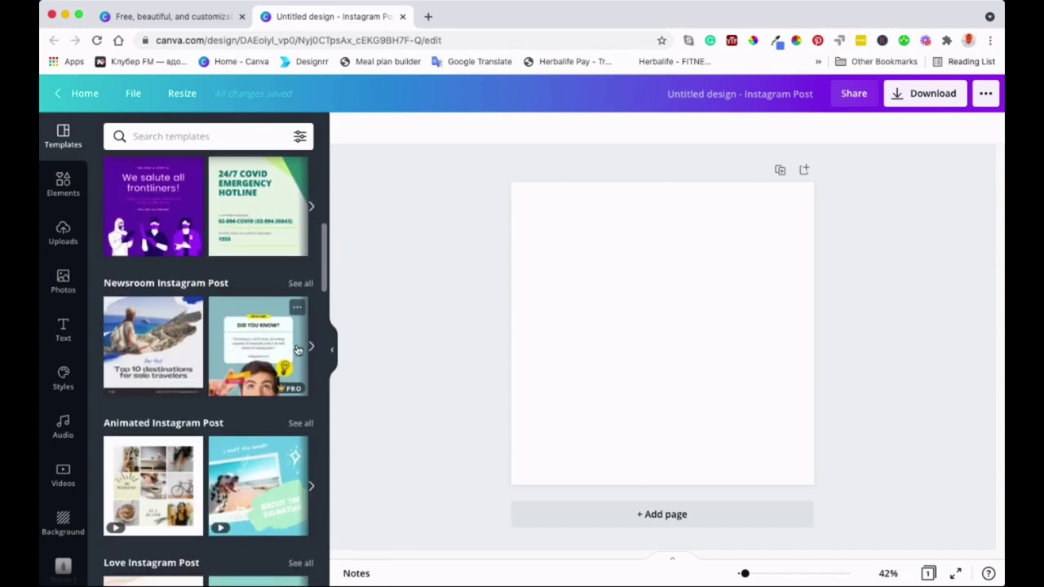
- Apply the Newsroom 'Top 10 destinations for solo travelers' template and select its headline
{"action": "left_click", "coordinate": [182, 336]}
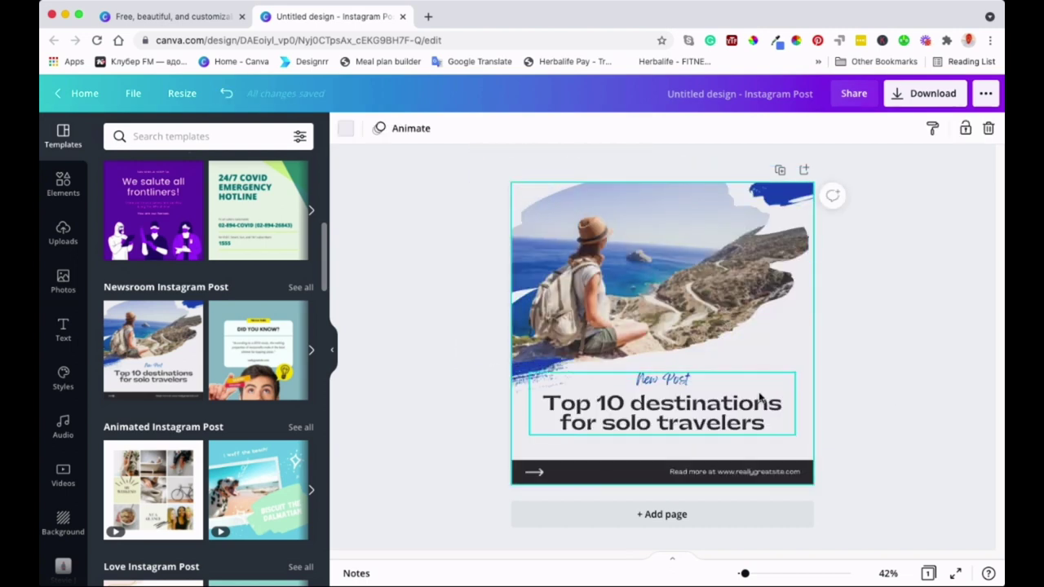
{"action": "left_click", "coordinate": [721, 415]}
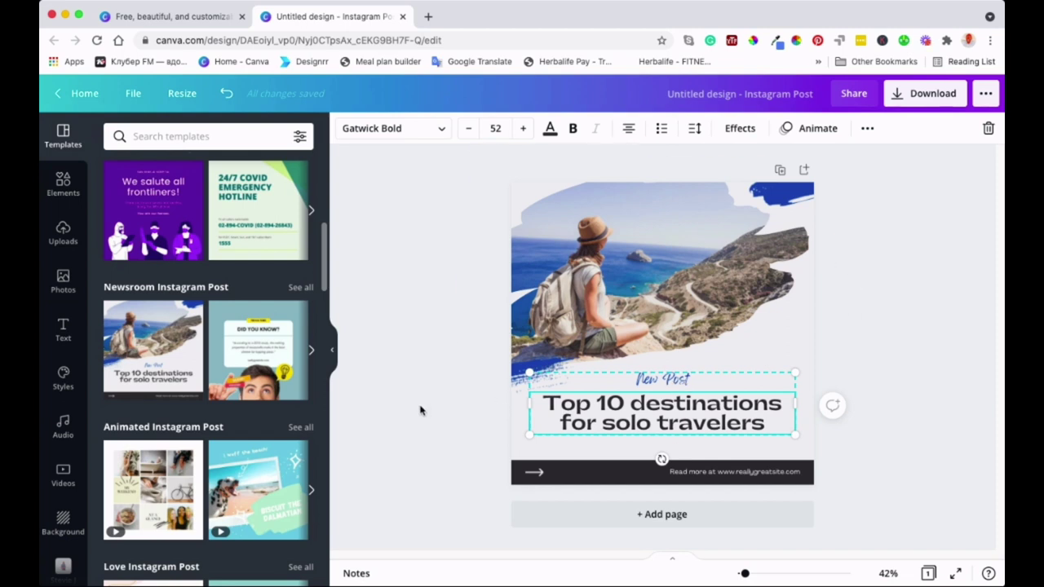
- Add a blank second page below the solo-travel page and return the Templates panel to the top
{"action": "left_click", "coordinate": [660, 517]}
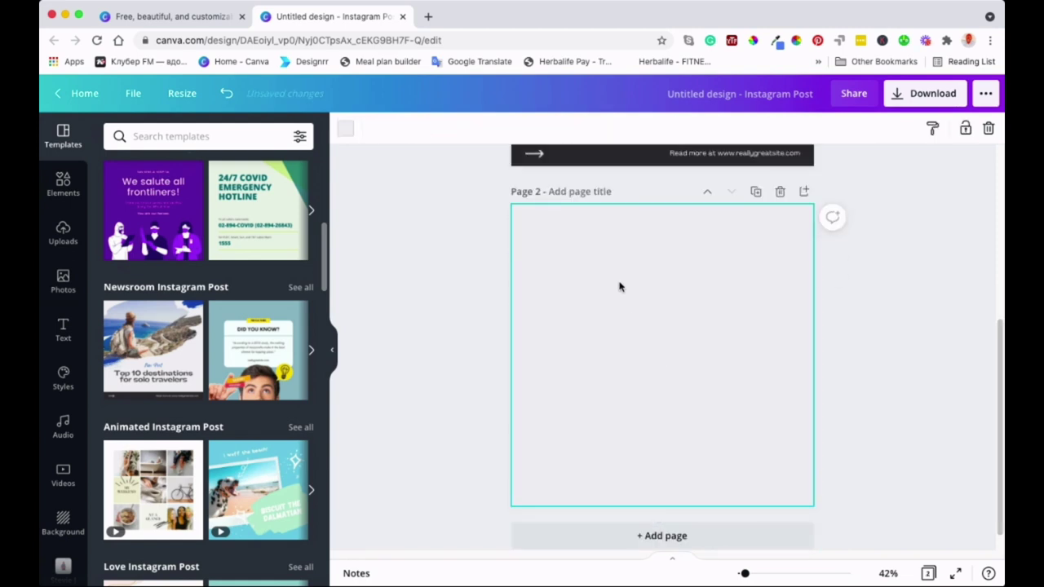
{"action": "scroll", "coordinate": [620, 285], "scroll_direction": "up", "scroll_amount": 3}
{"action": "scroll", "coordinate": [620, 286], "scroll_direction": "down", "scroll_amount": 2}
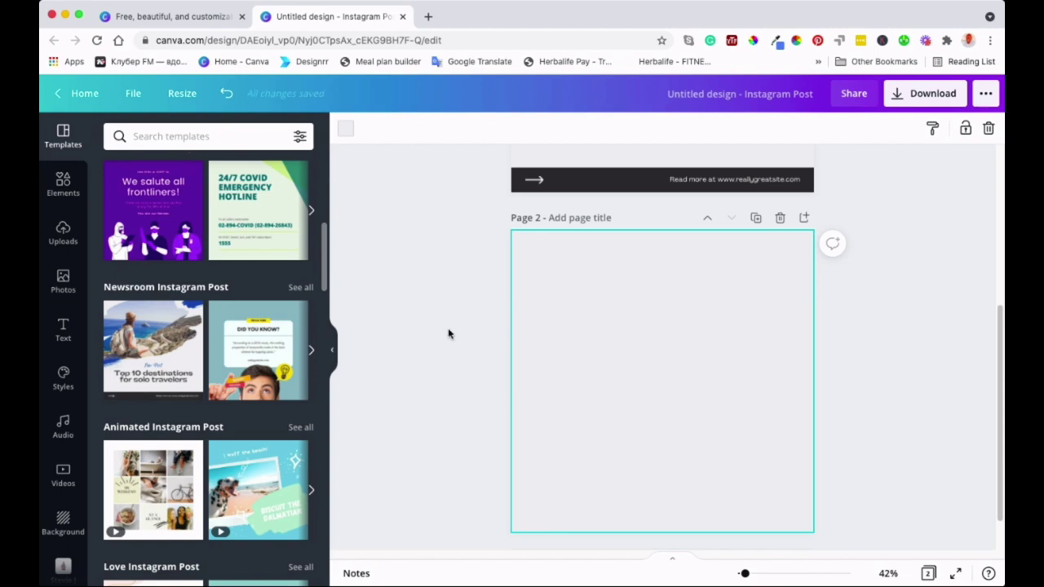
{"action": "scroll", "coordinate": [574, 392], "scroll_direction": "up", "scroll_amount": 5}
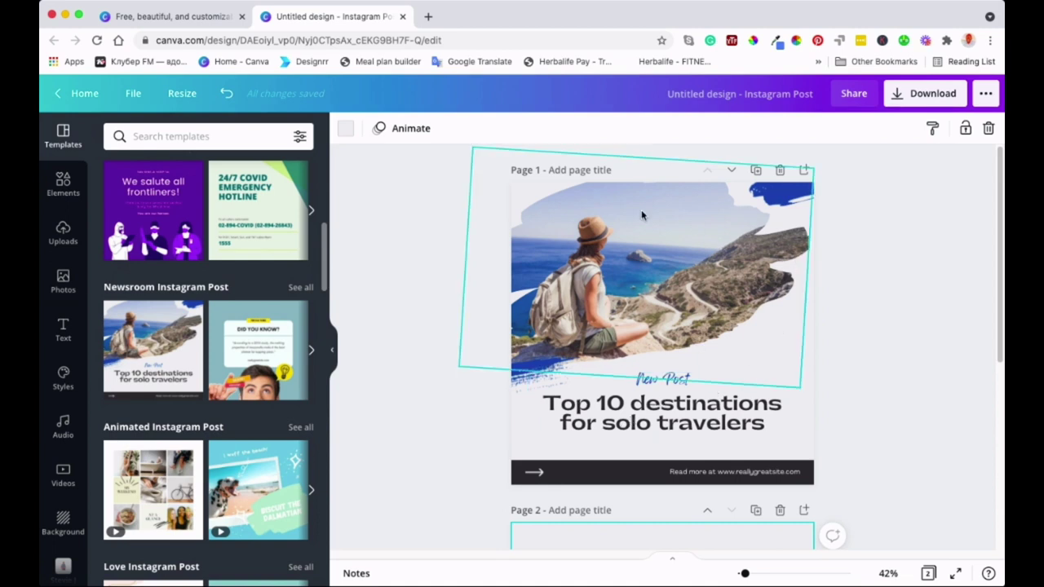
{"action": "scroll", "coordinate": [863, 351], "scroll_direction": "down", "scroll_amount": 3}
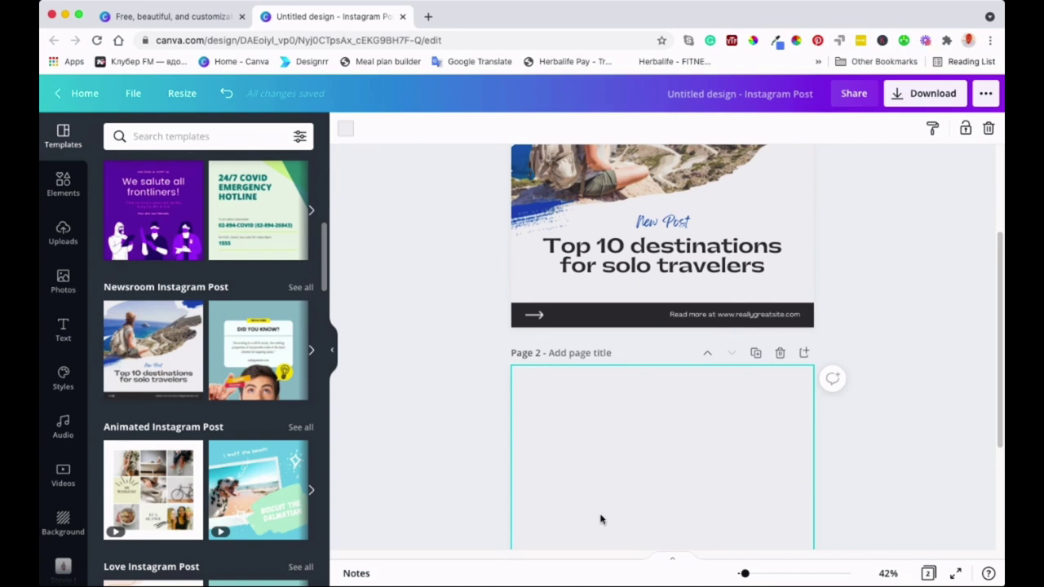
{"action": "scroll", "coordinate": [651, 444], "scroll_direction": "down", "scroll_amount": 3}
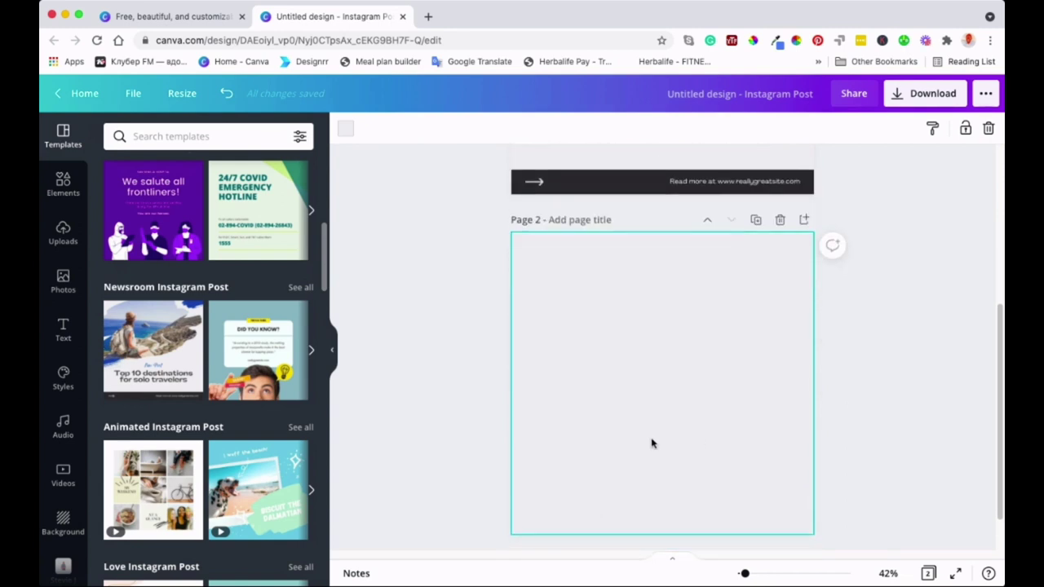
{"action": "scroll", "coordinate": [448, 313], "scroll_direction": "up", "scroll_amount": 3}
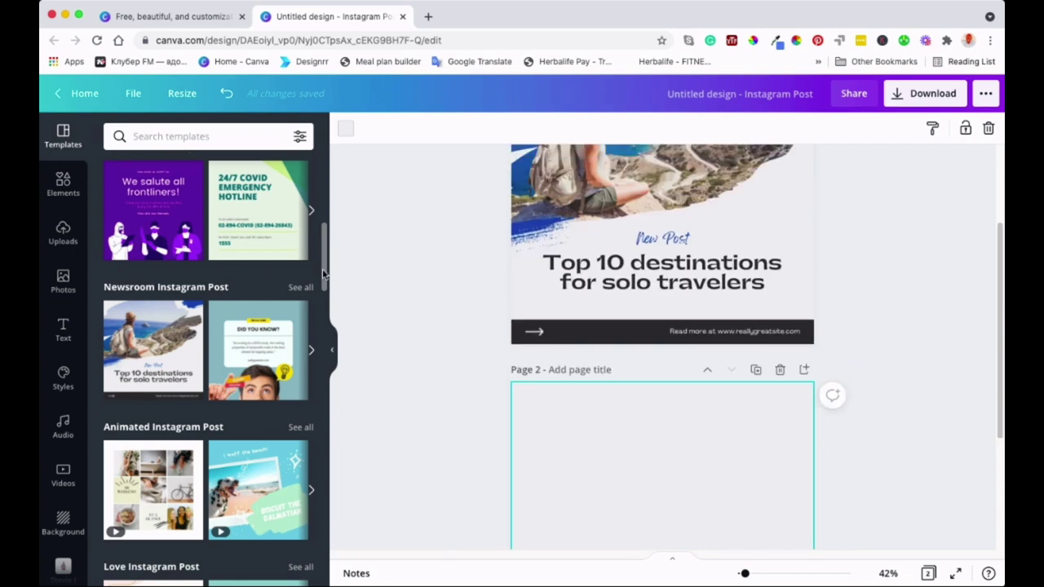
{"action": "scroll", "coordinate": [265, 274], "scroll_direction": "up", "scroll_amount": 10}
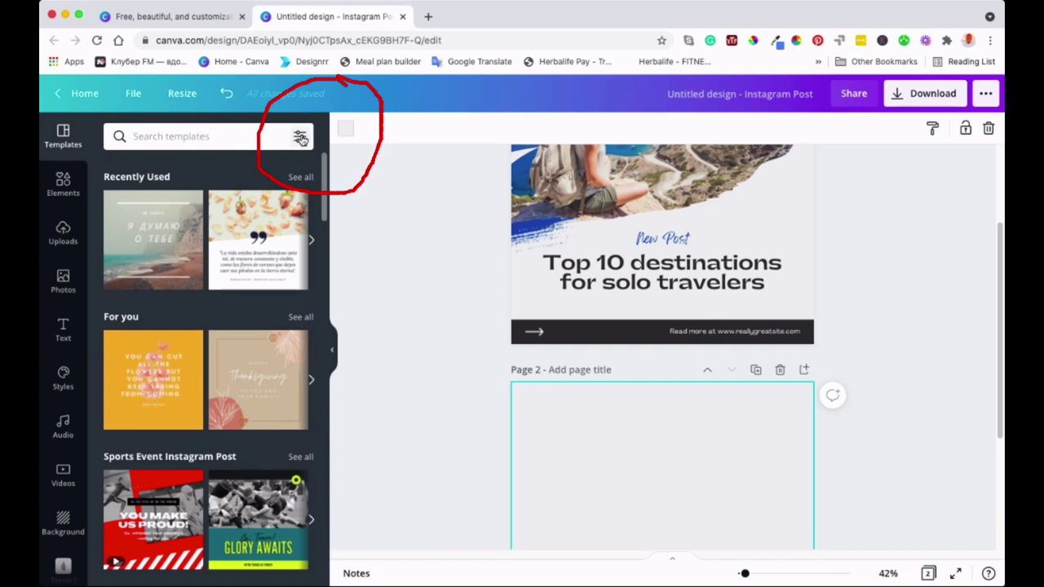
- Filter the template suggestions to the Español (España) language
{"action": "left_click", "coordinate": [300, 138]}
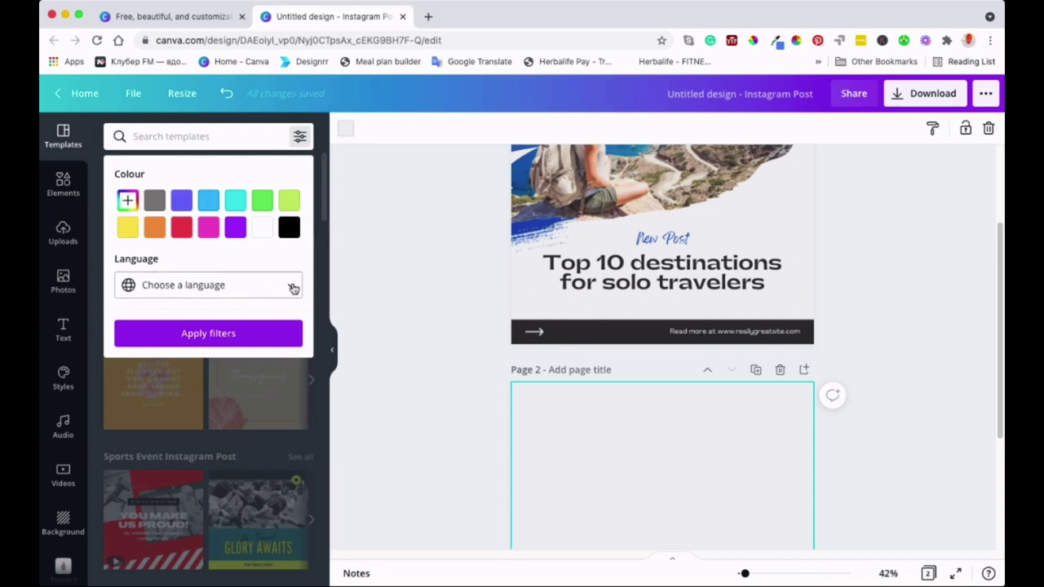
{"action": "left_click", "coordinate": [292, 287]}
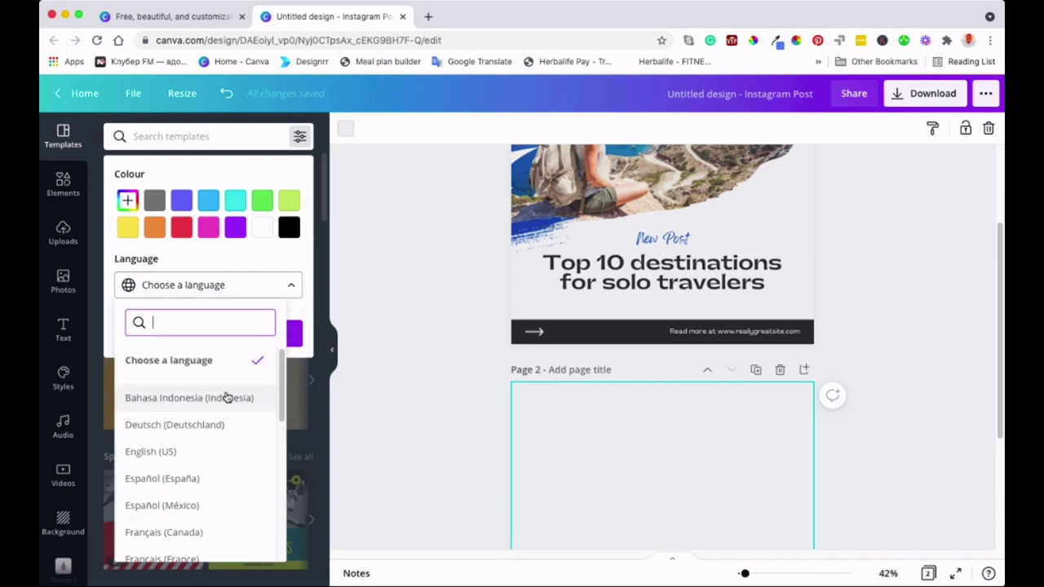
{"action": "scroll", "coordinate": [220, 463], "scroll_direction": "down", "scroll_amount": 2}
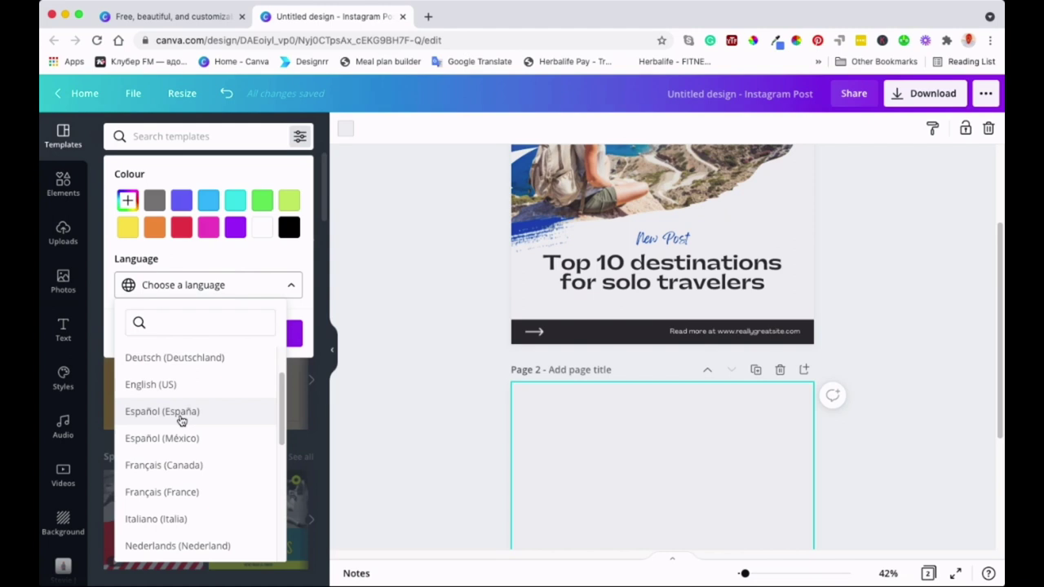
{"action": "left_click", "coordinate": [181, 414]}
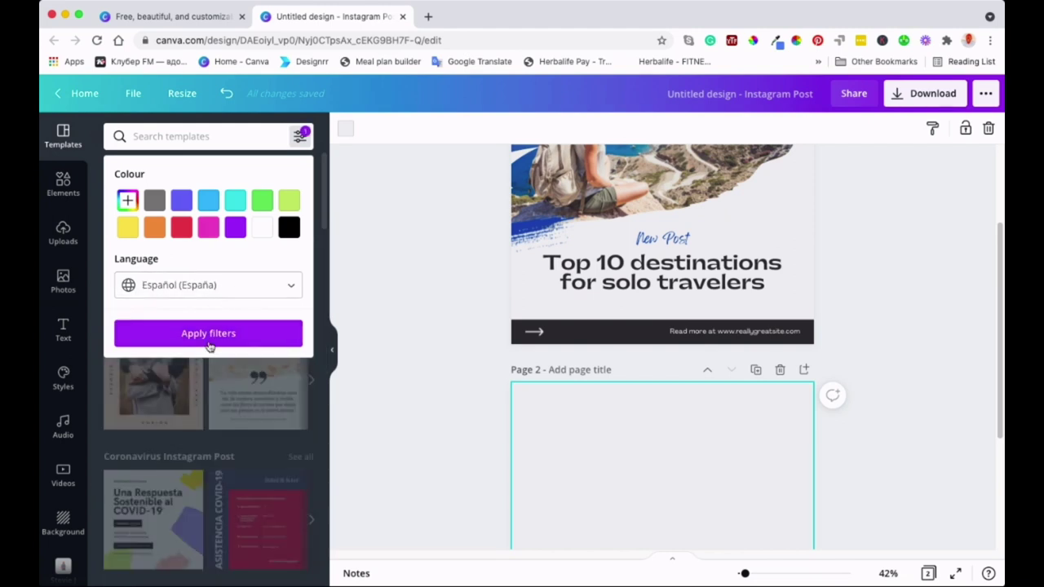
{"action": "left_click", "coordinate": [210, 334]}
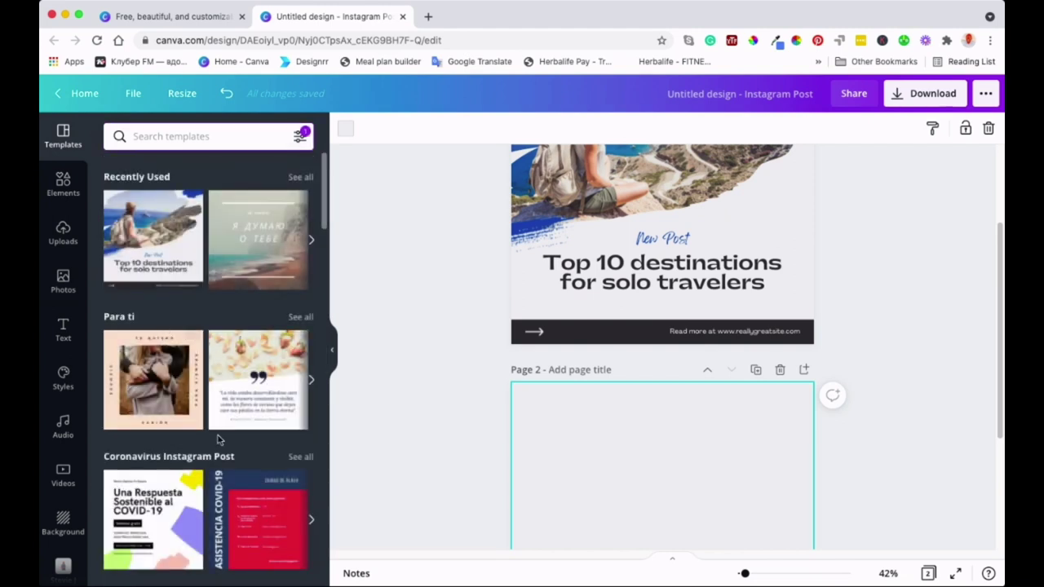
- Browse the Spanish-language template results
{"action": "scroll", "coordinate": [218, 439], "scroll_direction": "down", "scroll_amount": 3}
{"action": "scroll", "coordinate": [219, 441], "scroll_direction": "up", "scroll_amount": 1}
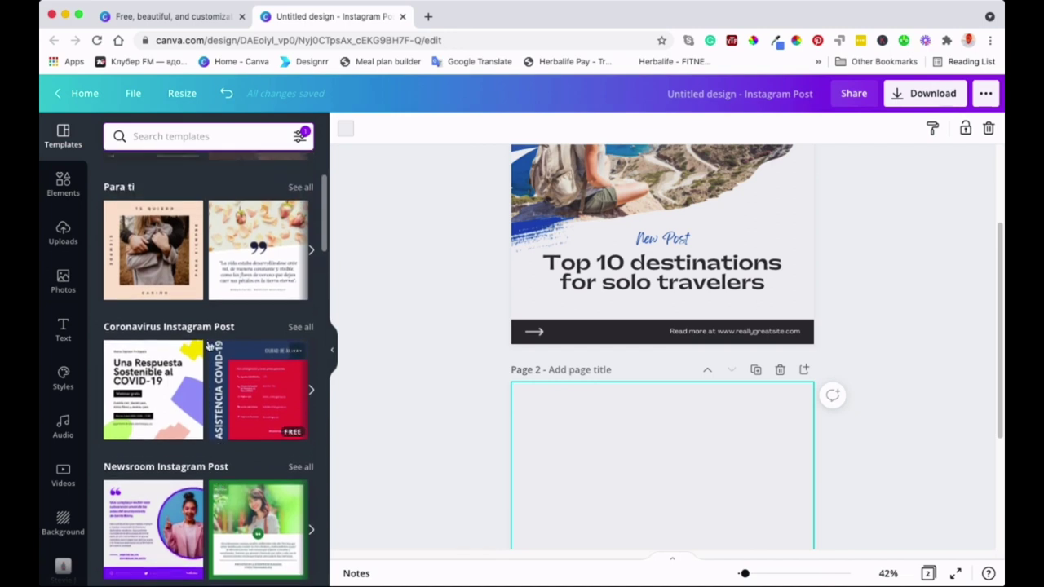
{"action": "scroll", "coordinate": [471, 377], "scroll_direction": "down", "scroll_amount": 2}
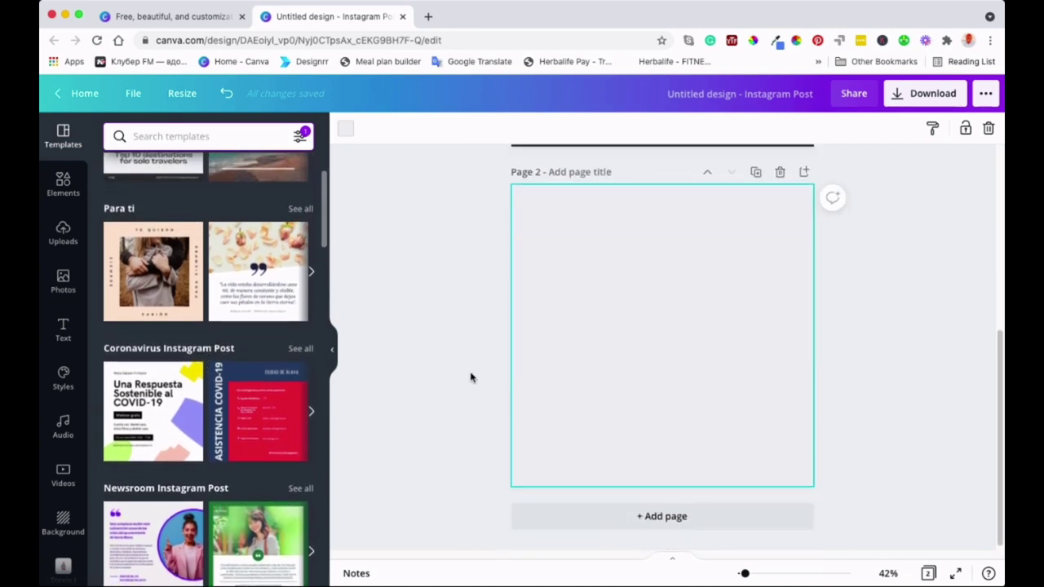
{"action": "scroll", "coordinate": [220, 326], "scroll_direction": "down", "scroll_amount": 3}
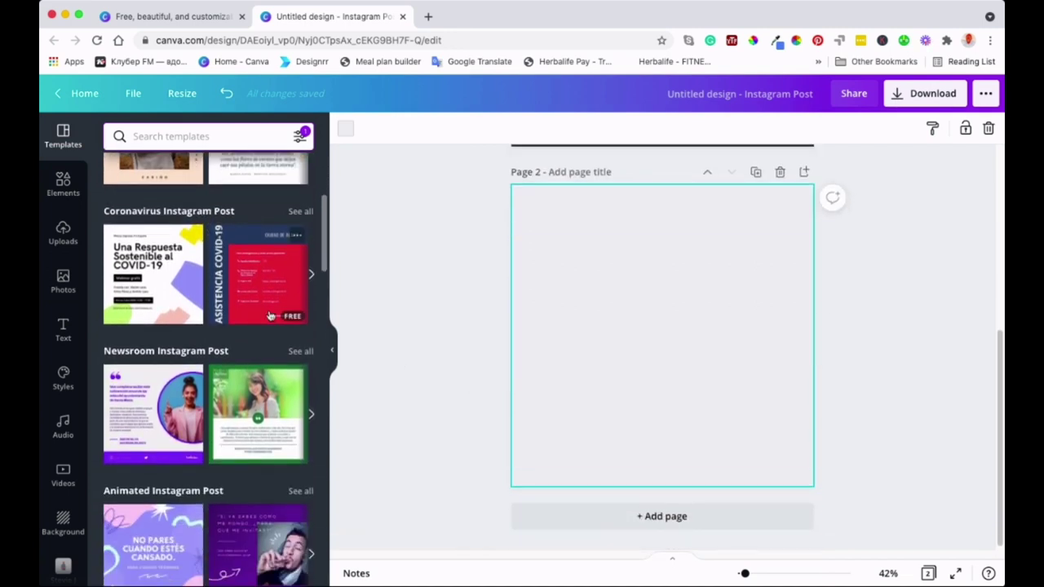
{"action": "scroll", "coordinate": [224, 358], "scroll_direction": "down", "scroll_amount": 3}
{"action": "scroll", "coordinate": [228, 385], "scroll_direction": "up", "scroll_amount": 1}
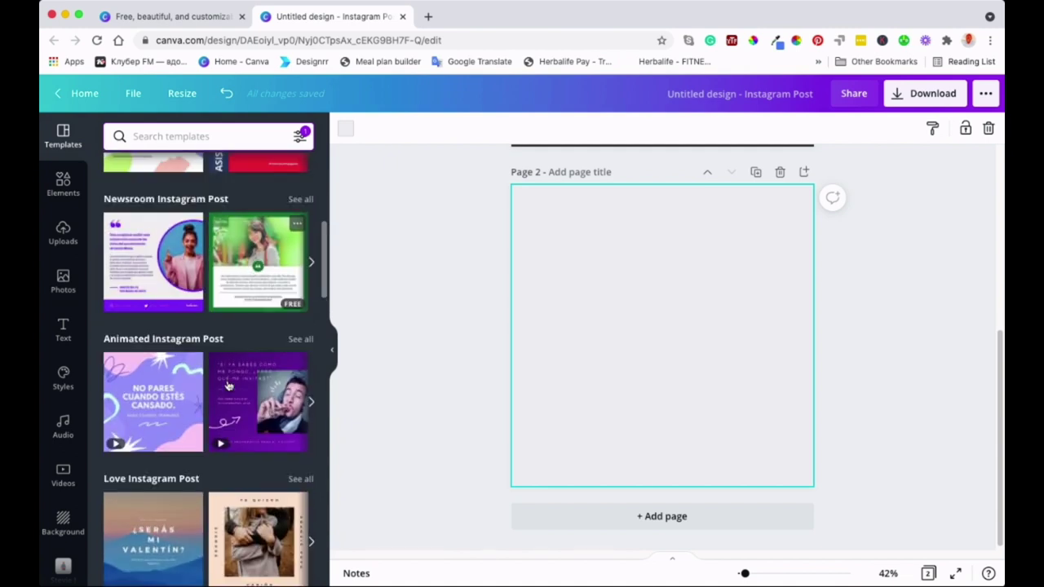
{"action": "scroll", "coordinate": [229, 386], "scroll_direction": "down", "scroll_amount": 2}
{"action": "scroll", "coordinate": [229, 386], "scroll_direction": "down", "scroll_amount": 1}
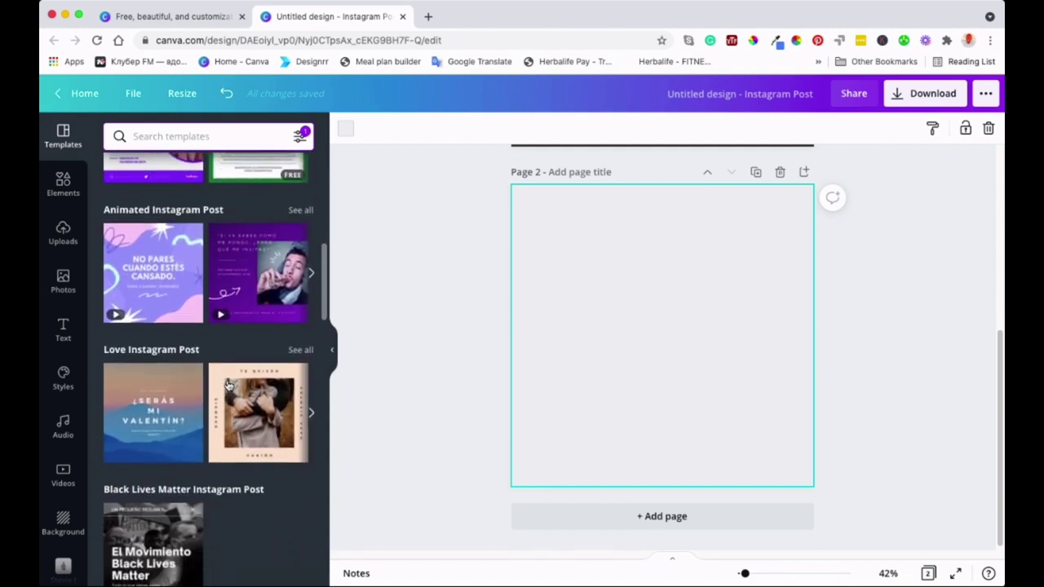
{"action": "scroll", "coordinate": [227, 384], "scroll_direction": "up", "scroll_amount": 1}
- Apply the animated purple 'NO PARES CUANDO ESTÉS CANSADO.' template to page 2
{"action": "left_click", "coordinate": [178, 337]}
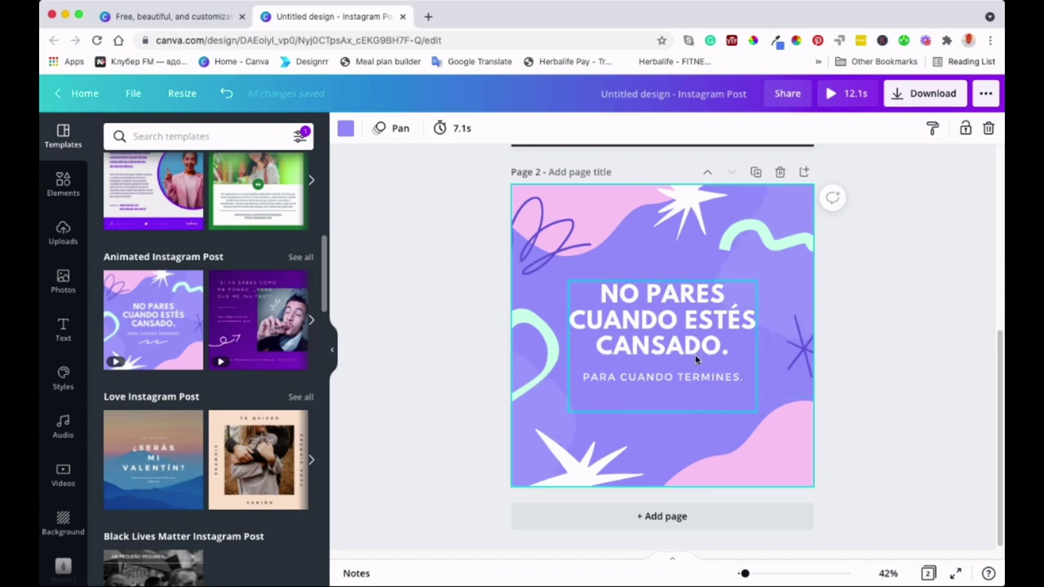
{"action": "scroll", "coordinate": [706, 359], "scroll_direction": "down", "scroll_amount": 1}
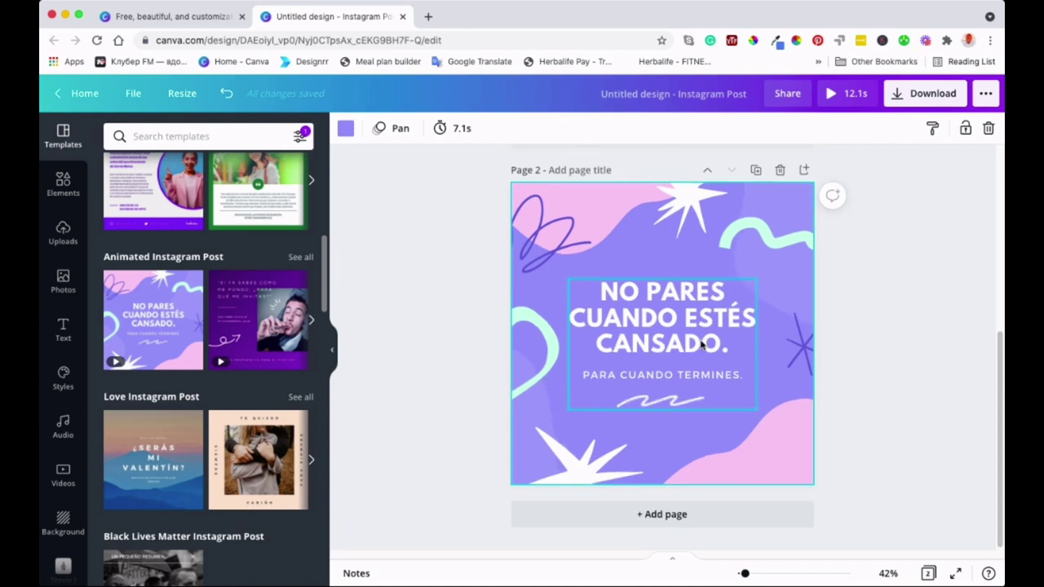
- Add a blank third page and filter templates to Русский (Россия) via a 'rus' language search
{"action": "left_click", "coordinate": [664, 514]}
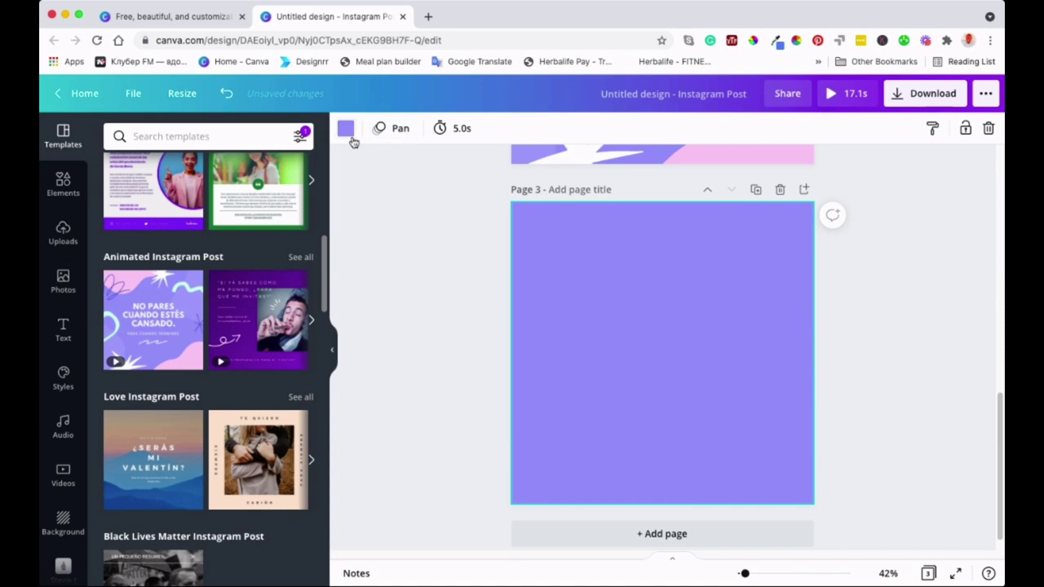
{"action": "scroll", "coordinate": [273, 236], "scroll_direction": "up", "scroll_amount": 6}
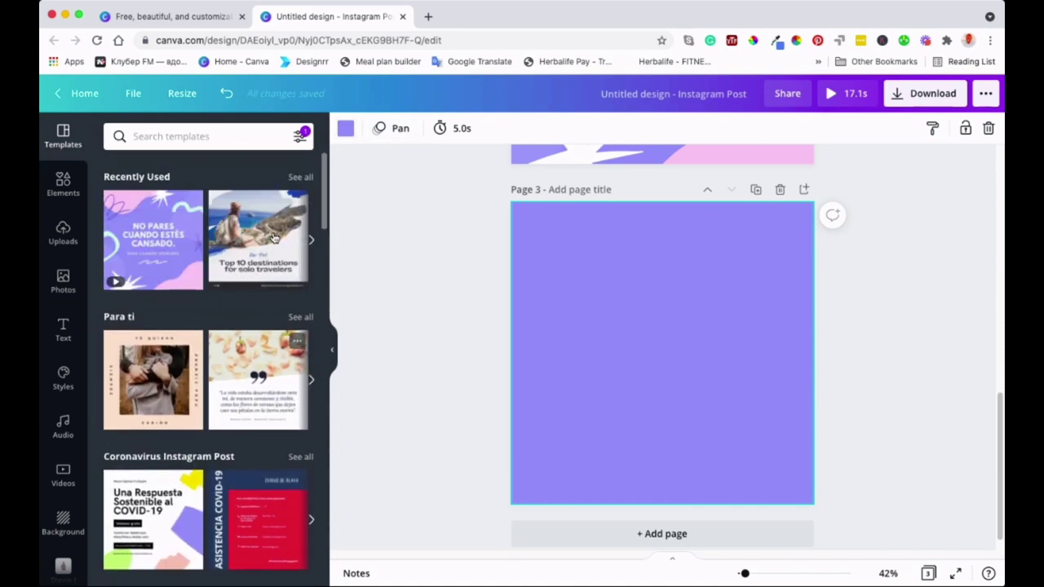
{"action": "left_click", "coordinate": [300, 137]}
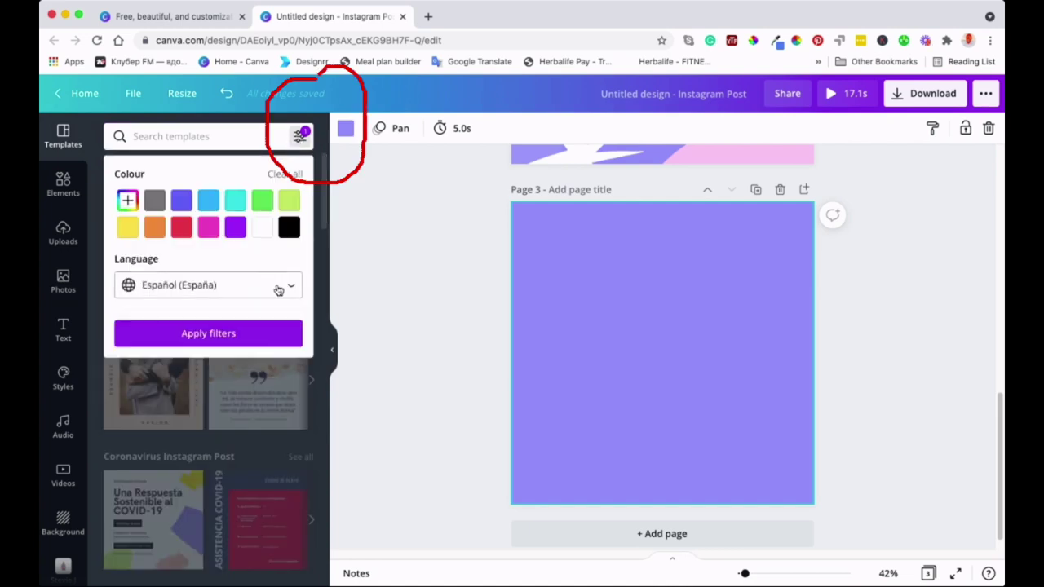
{"action": "left_click", "coordinate": [286, 290]}
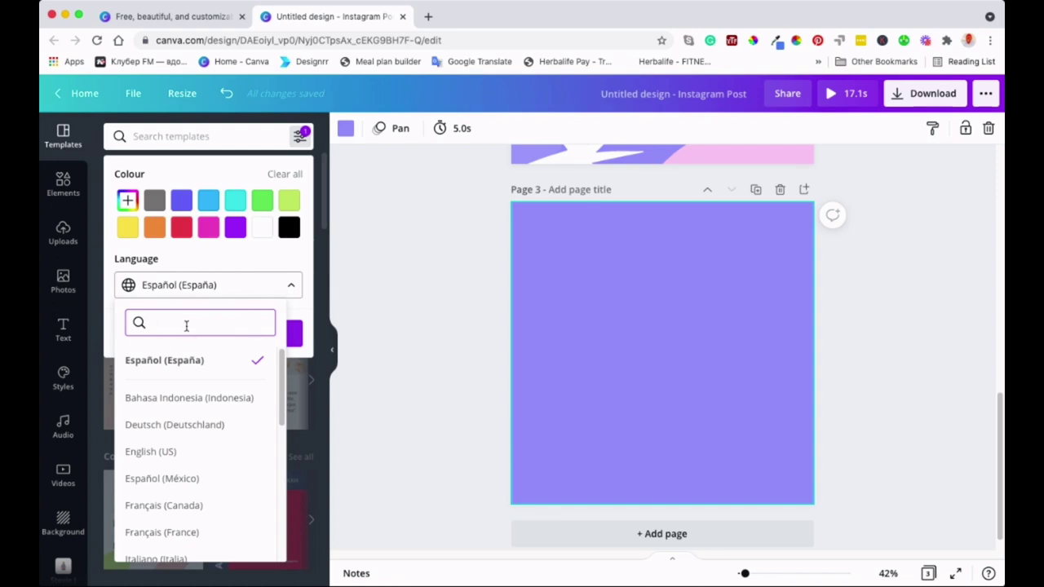
{"action": "type", "text": "rus"}
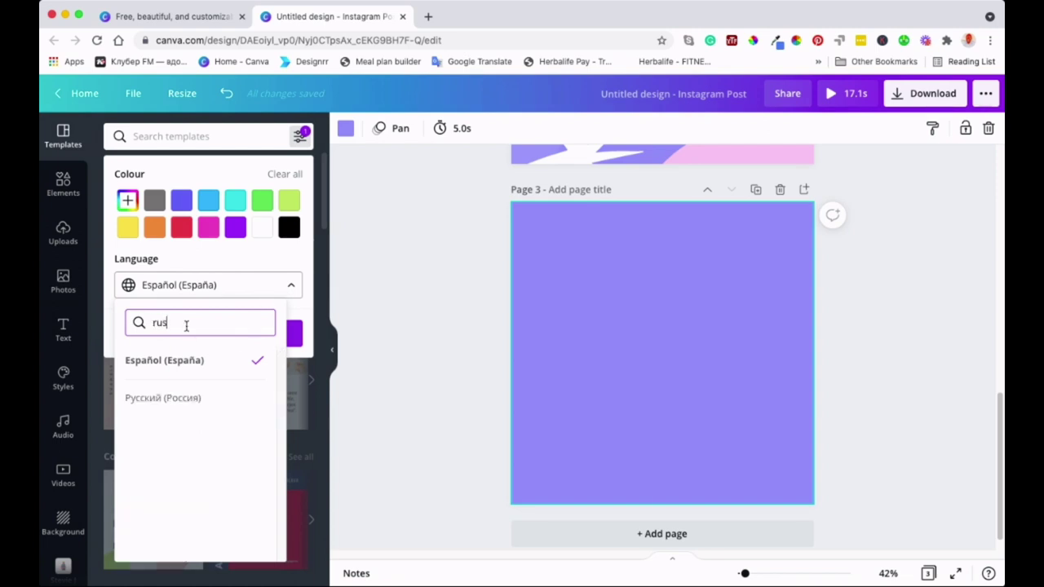
{"action": "type", "text": "a"}
{"action": "key", "text": "BackSpace"}
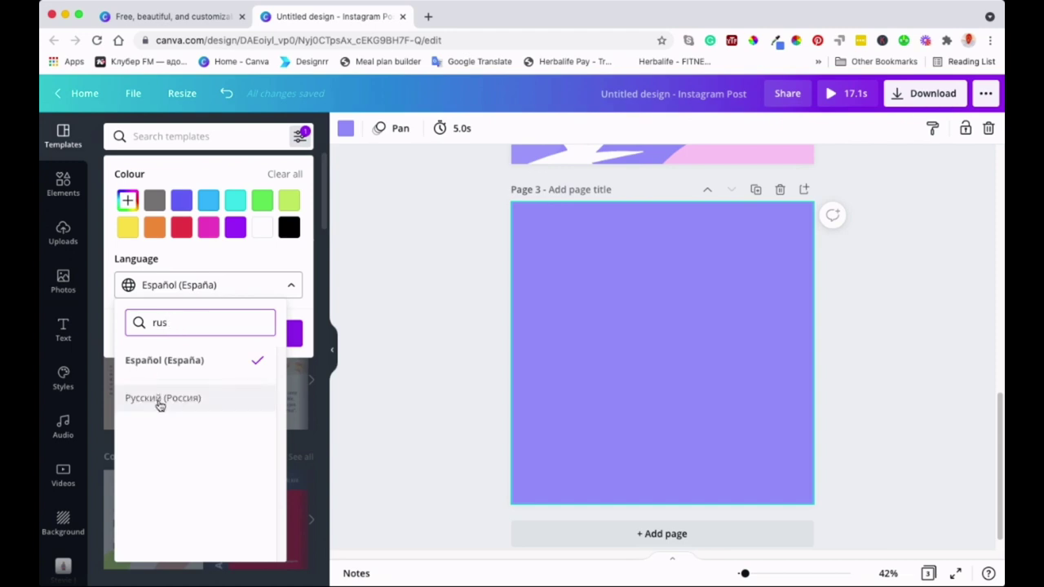
{"action": "left_click", "coordinate": [160, 403]}
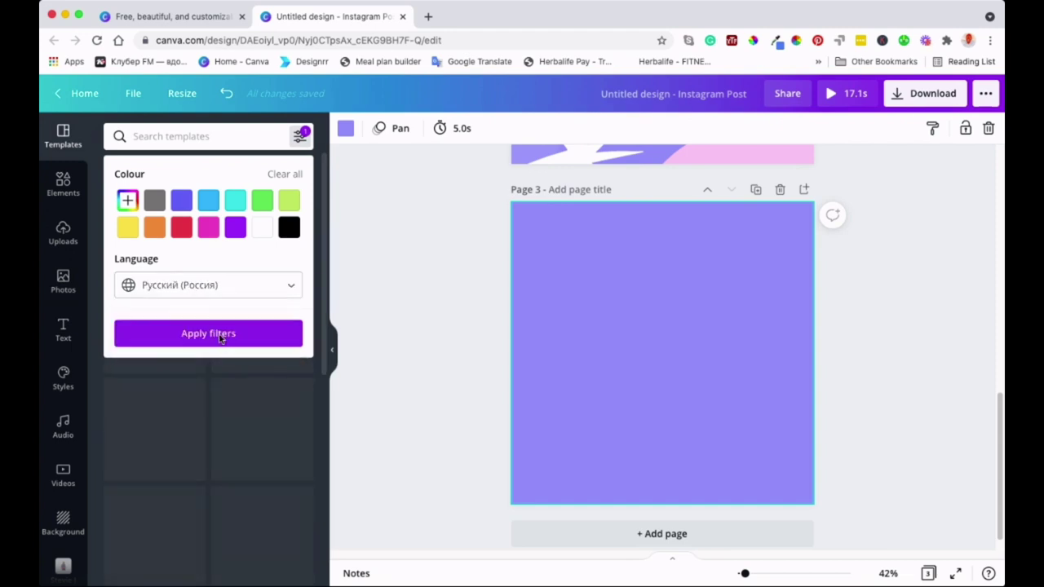
{"action": "left_click", "coordinate": [209, 334]}
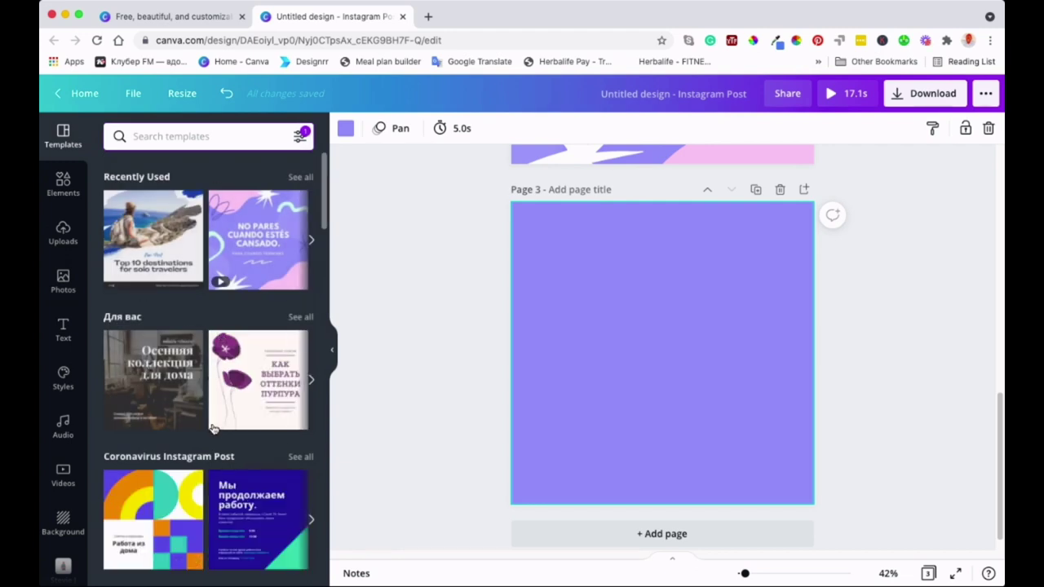
- Show the full Для вас collection of Russian templates and scroll through it
{"action": "scroll", "coordinate": [212, 428], "scroll_direction": "down", "scroll_amount": 3}
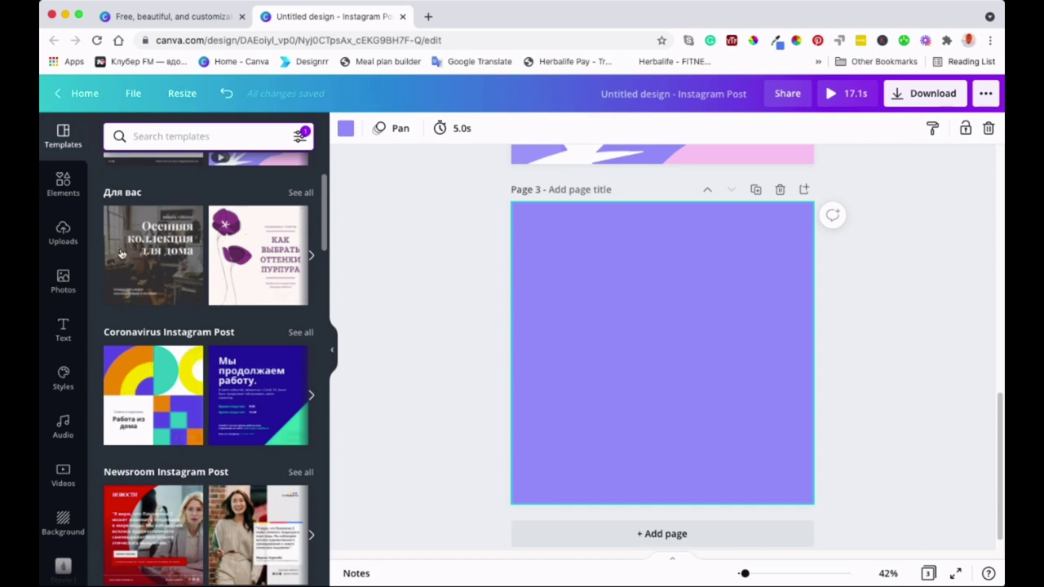
{"action": "left_click", "coordinate": [301, 193]}
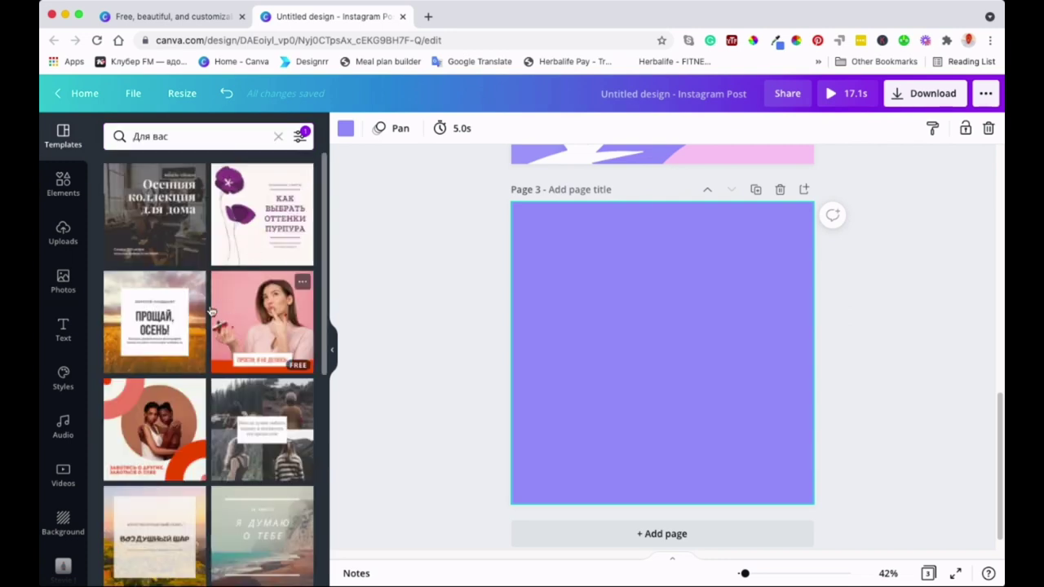
{"action": "scroll", "coordinate": [194, 390], "scroll_direction": "down", "scroll_amount": 3}
{"action": "scroll", "coordinate": [190, 430], "scroll_direction": "down", "scroll_amount": 4}
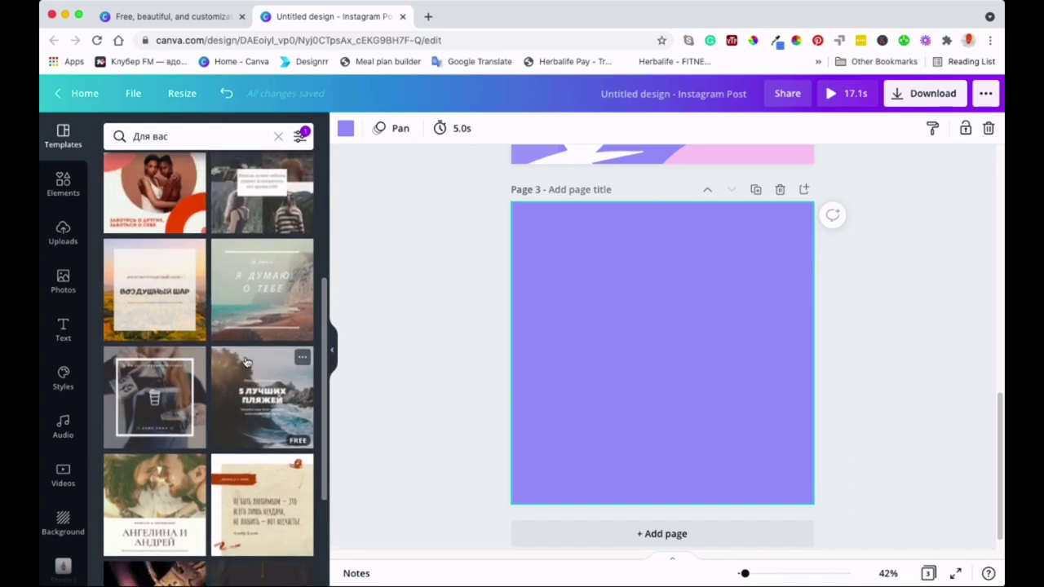
- Apply the 'Я ДУМАЮ О ТЕБЕ' beach template to page 3 and select its background photo
{"action": "left_click", "coordinate": [262, 287]}
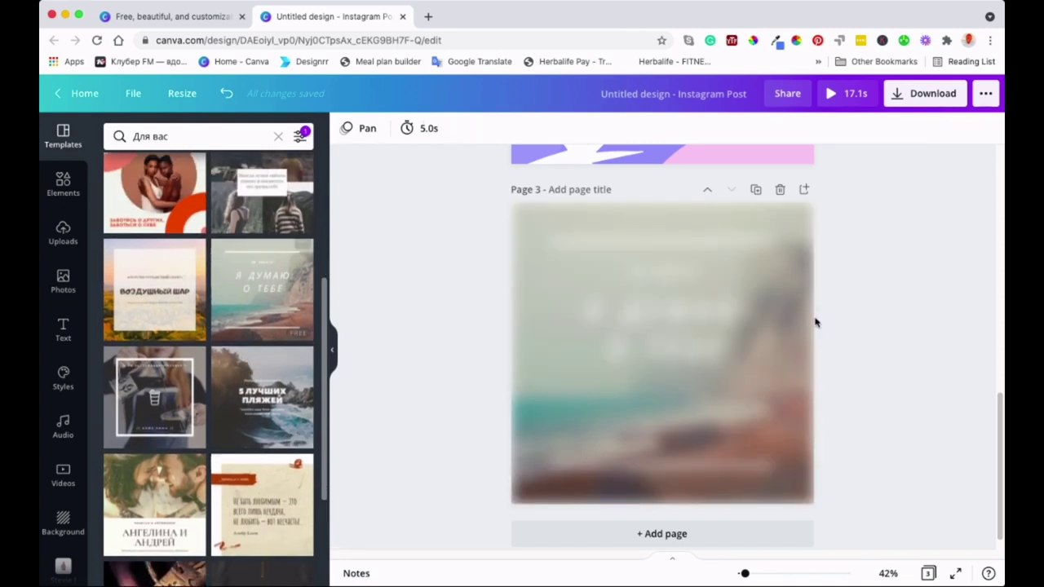
{"action": "left_click", "coordinate": [736, 349]}
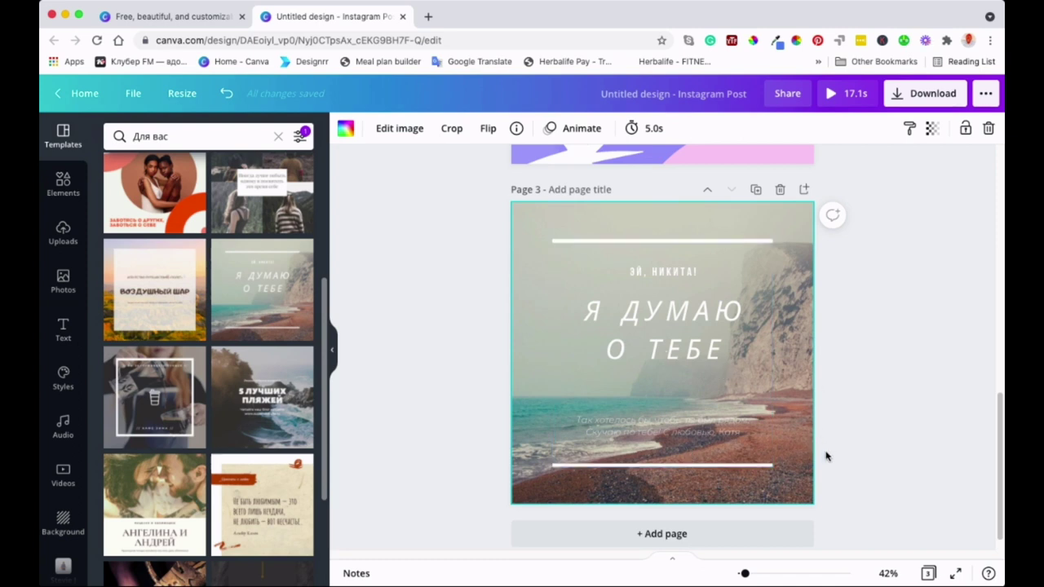
{"action": "scroll", "coordinate": [700, 408], "scroll_direction": "down", "scroll_amount": 1}
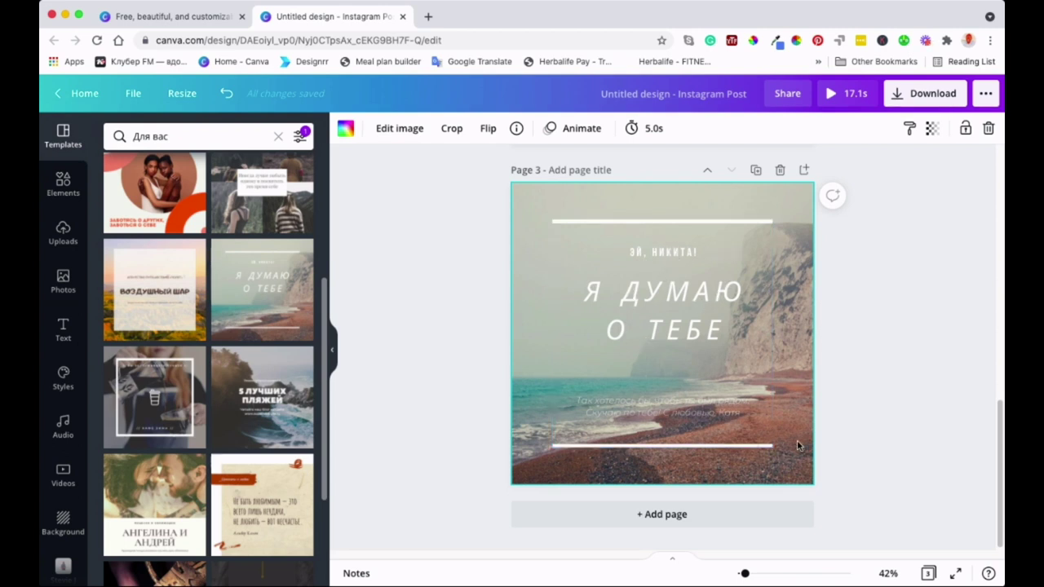
- Add a blank fourth page and open the template language list, clearing the 'rus' search
{"action": "left_click", "coordinate": [672, 513]}
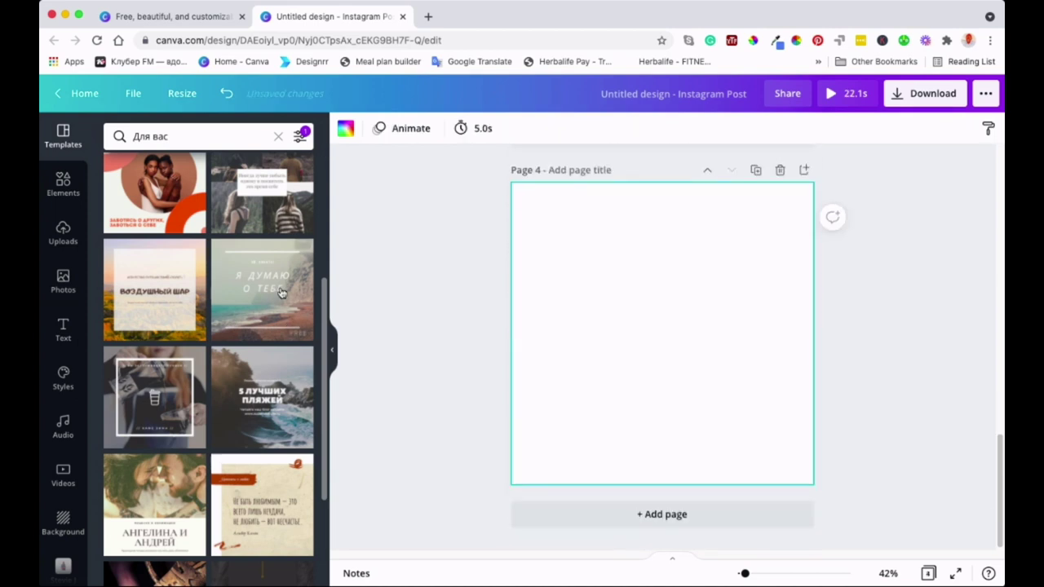
{"action": "left_click", "coordinate": [300, 139]}
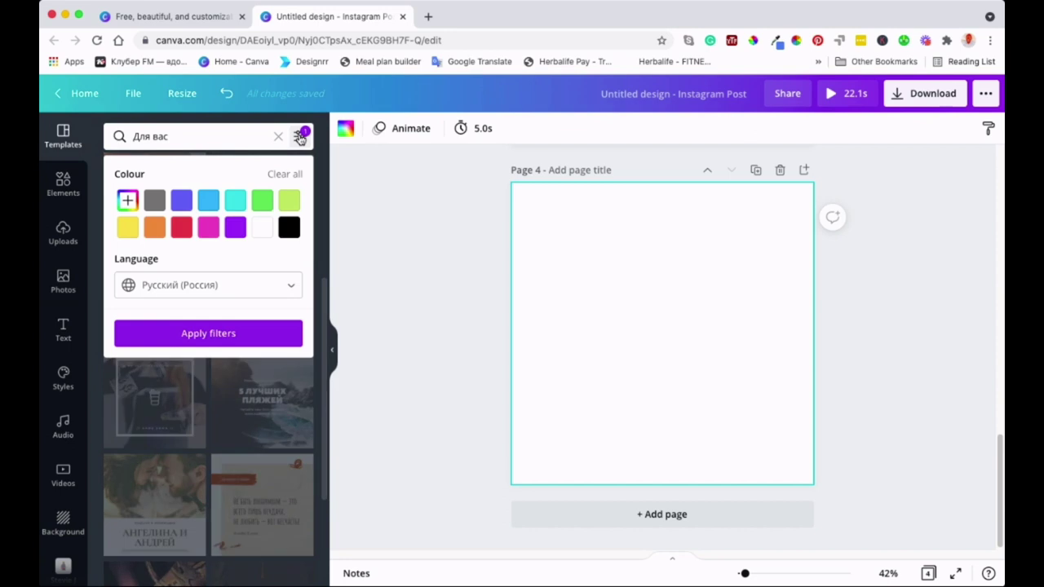
{"action": "left_click", "coordinate": [291, 286]}
{"action": "type", "text": "rus"}
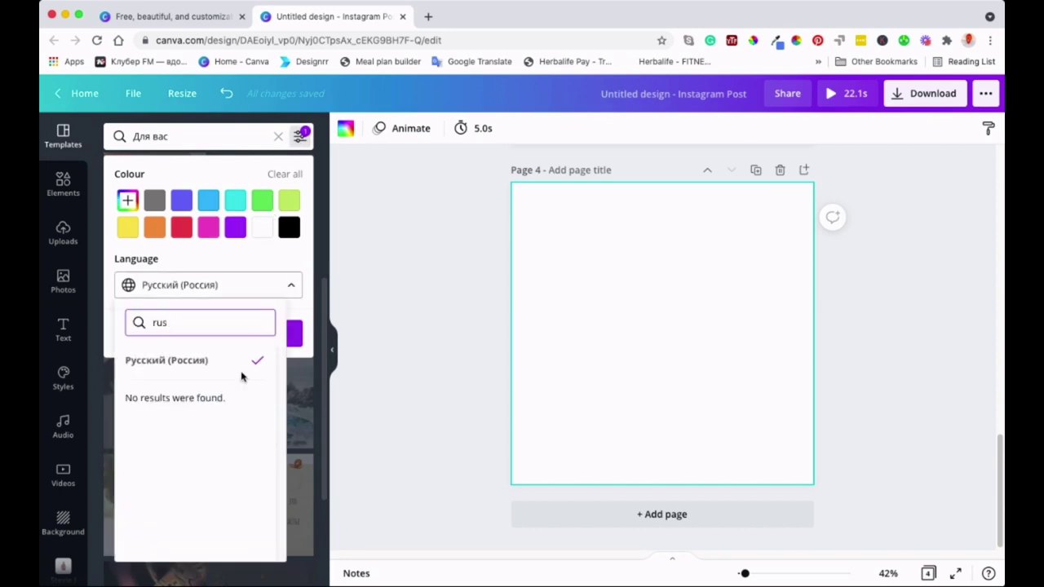
{"action": "key", "text": "BackSpace"}
{"action": "key", "text": "BackSpace"}
{"action": "key", "text": "BackSpace"}
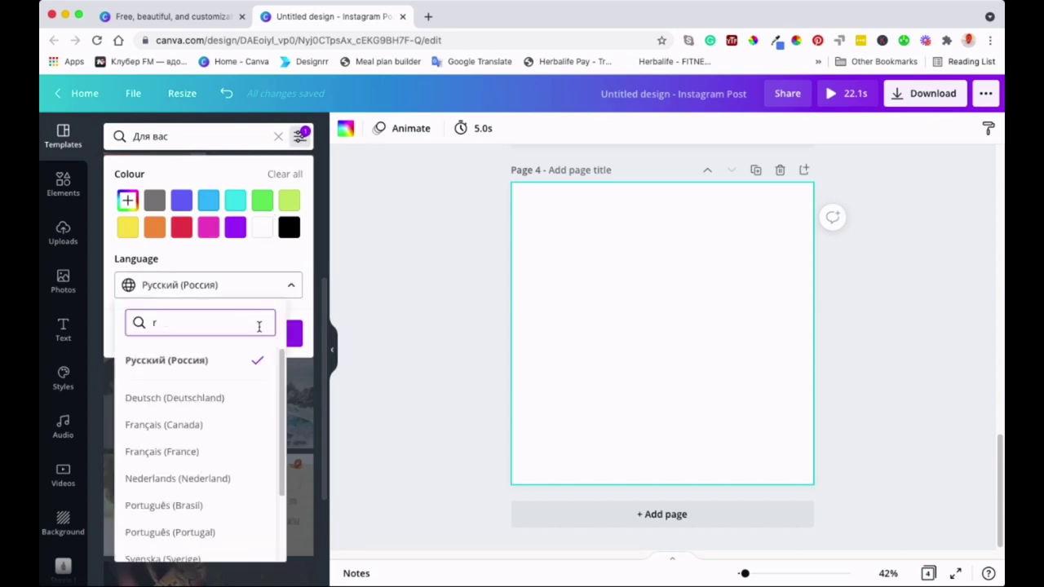
- Choose Français (France) as the template language
{"action": "scroll", "coordinate": [200, 472], "scroll_direction": "down", "scroll_amount": 3}
{"action": "scroll", "coordinate": [200, 472], "scroll_direction": "down", "scroll_amount": 5}
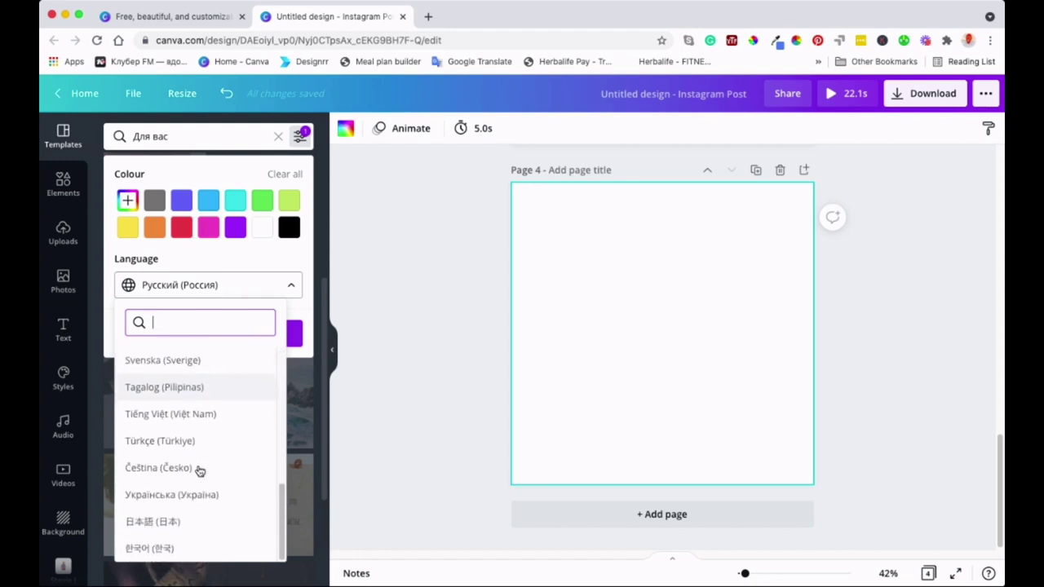
{"action": "scroll", "coordinate": [200, 471], "scroll_direction": "up", "scroll_amount": 2}
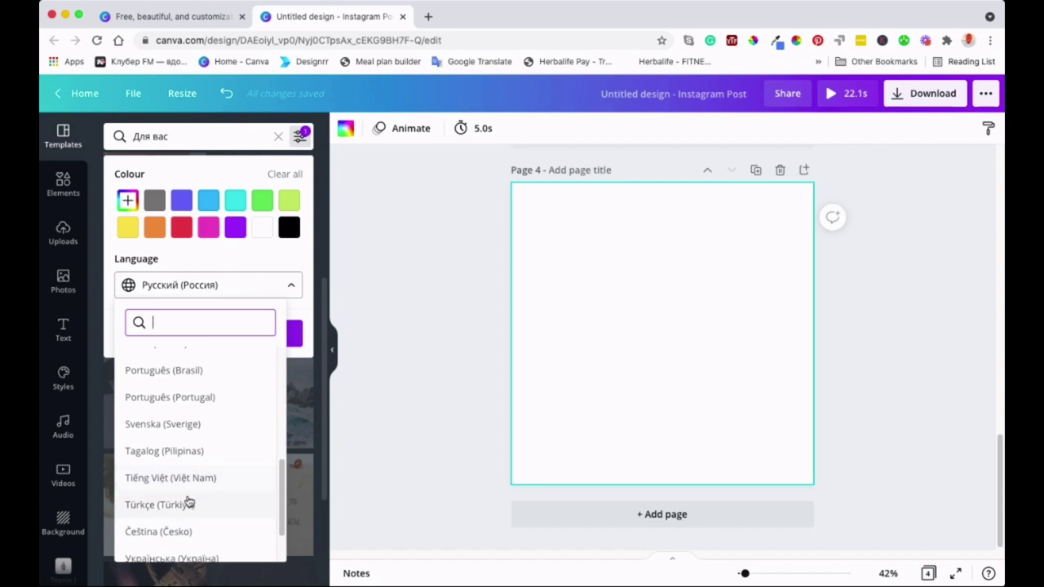
{"action": "scroll", "coordinate": [184, 486], "scroll_direction": "up", "scroll_amount": 3}
{"action": "scroll", "coordinate": [184, 486], "scroll_direction": "up", "scroll_amount": 2}
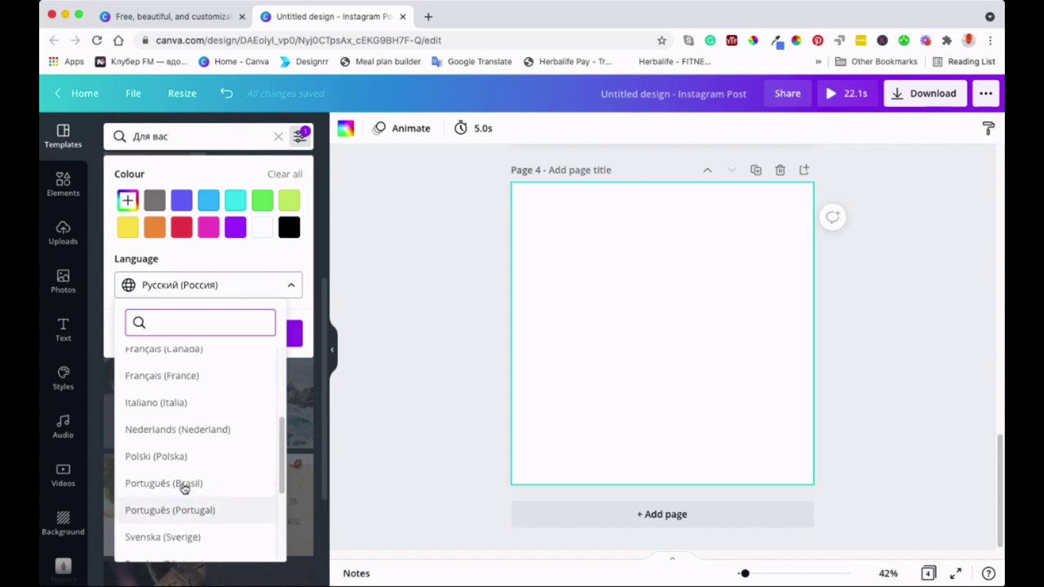
{"action": "left_click", "coordinate": [181, 507]}
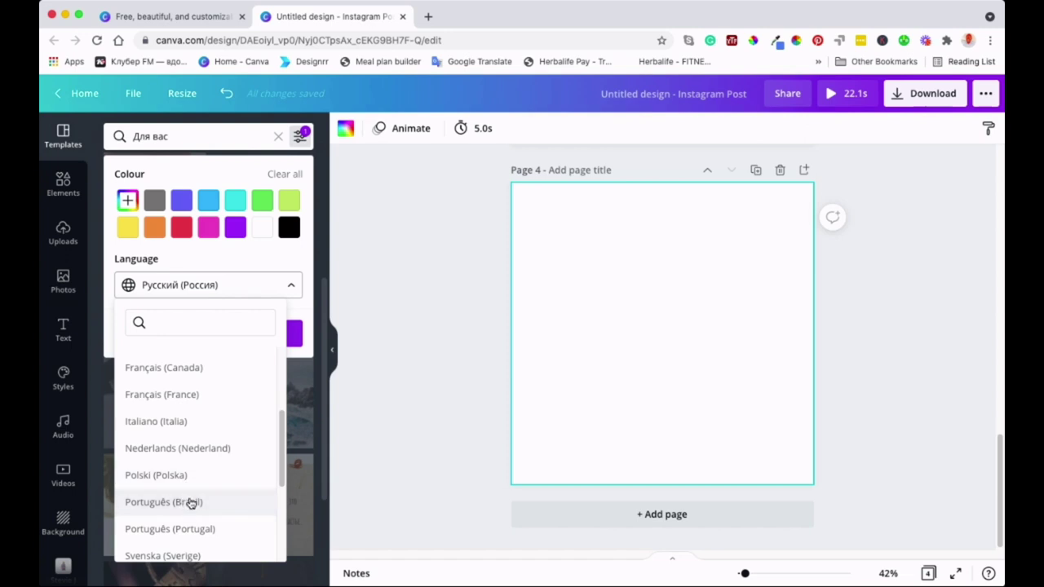
{"action": "scroll", "coordinate": [187, 437], "scroll_direction": "up", "scroll_amount": 1}
{"action": "scroll", "coordinate": [188, 438], "scroll_direction": "up", "scroll_amount": 1}
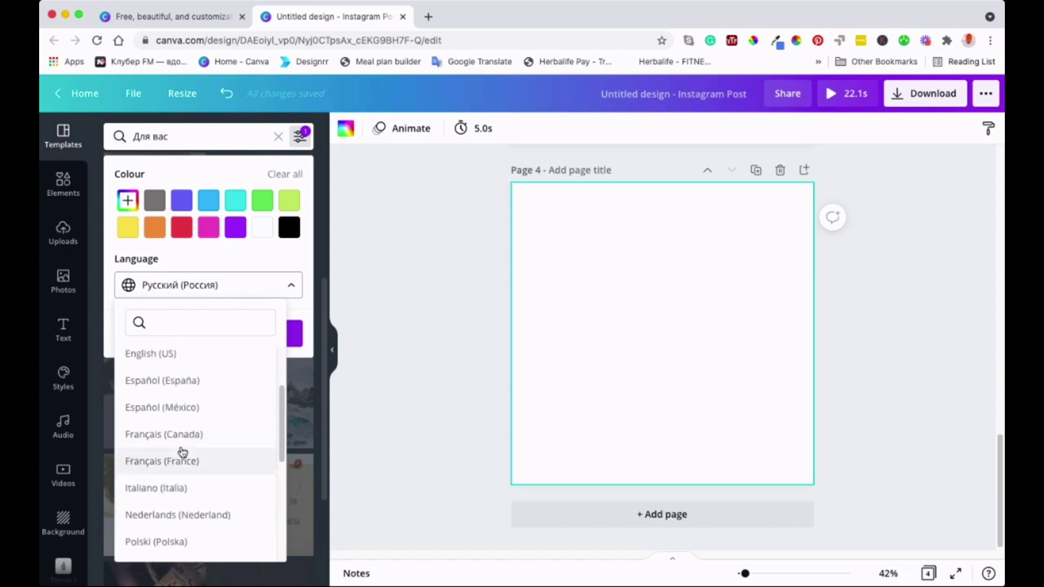
{"action": "left_click", "coordinate": [198, 463]}
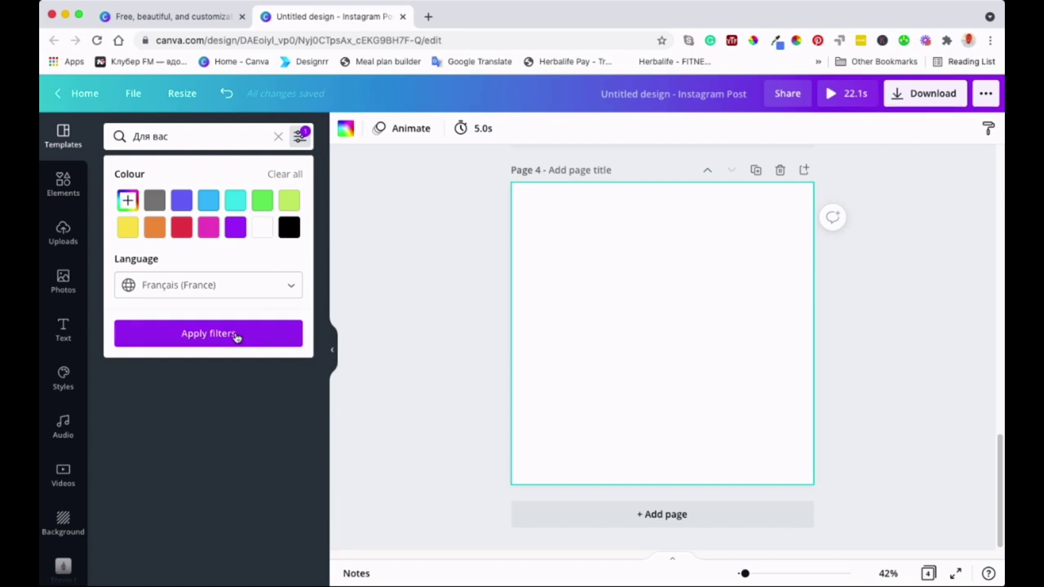
- Filter templates to French, apply the COSYDIMANCHE bedroom collage to Page 4, and check its 'Matinée tranquille' text
{"action": "left_click", "coordinate": [235, 334]}
{"action": "left_click", "coordinate": [230, 259]}
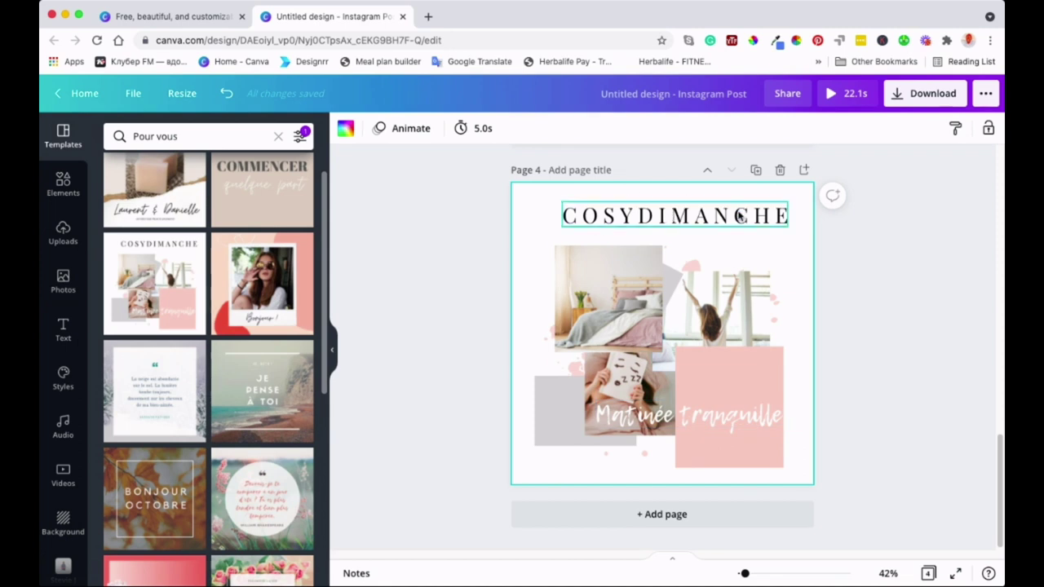
{"action": "left_click", "coordinate": [739, 212]}
{"action": "left_click", "coordinate": [718, 416]}
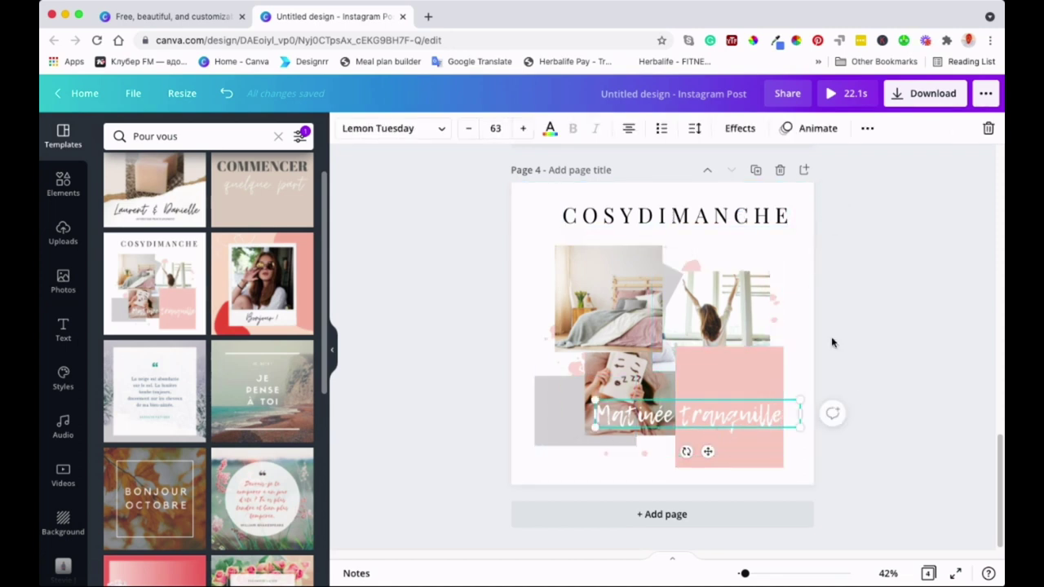
{"action": "left_click", "coordinate": [811, 322]}
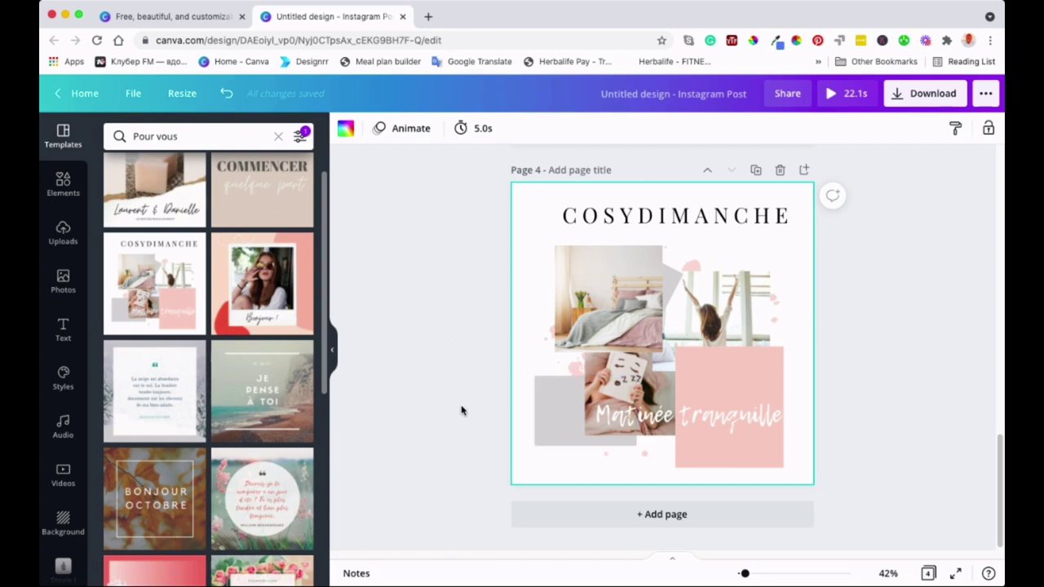
{"action": "scroll", "coordinate": [470, 438], "scroll_direction": "up", "scroll_amount": 10}
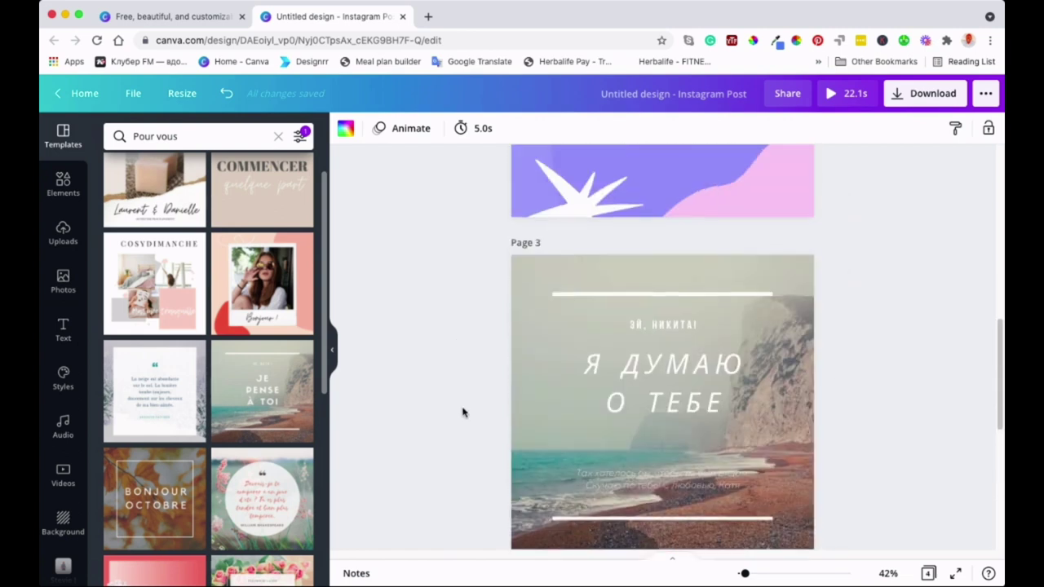
{"action": "scroll", "coordinate": [463, 412], "scroll_direction": "down", "scroll_amount": 5}
{"action": "scroll", "coordinate": [462, 412], "scroll_direction": "down", "scroll_amount": 3}
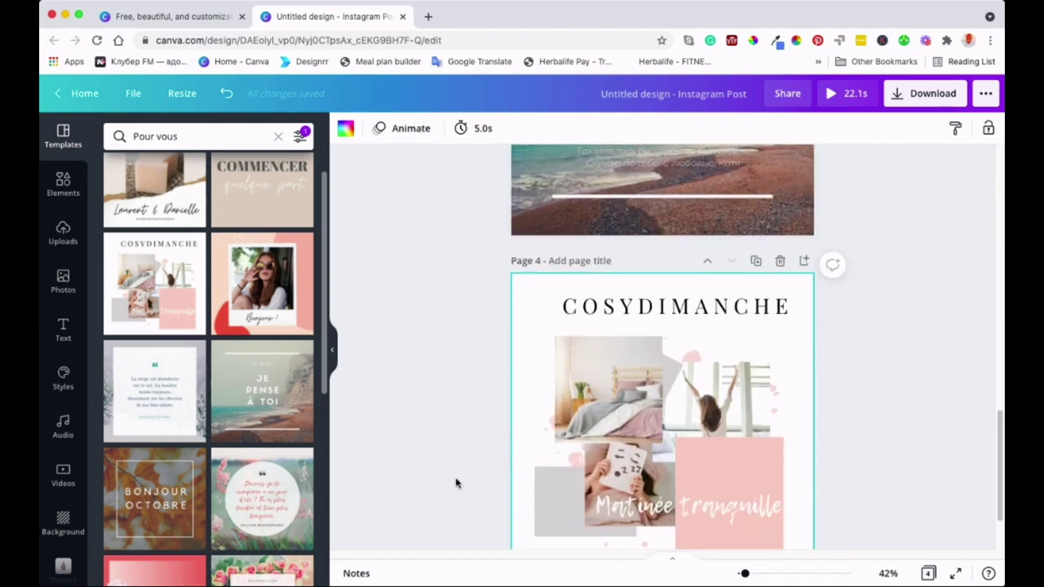
{"action": "left_click", "coordinate": [456, 483]}
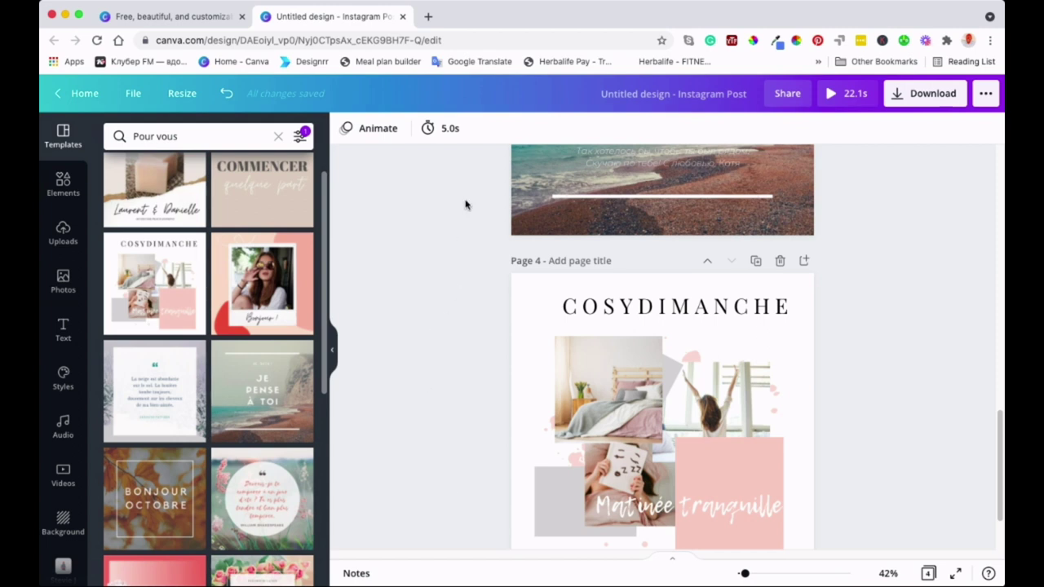
- Collapse the Templates panel so the four-page post fills the editor
{"action": "left_click", "coordinate": [333, 349]}
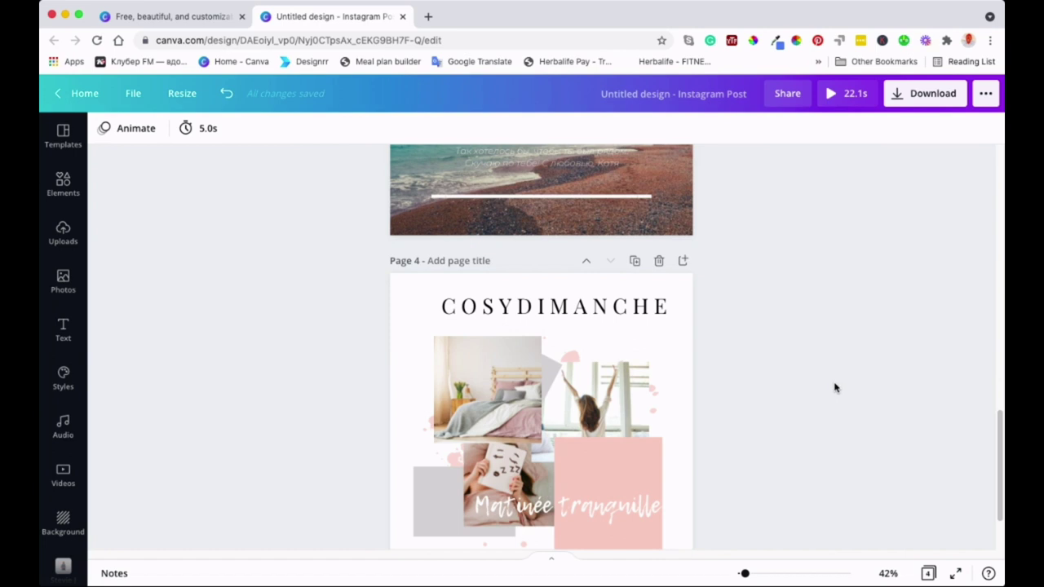